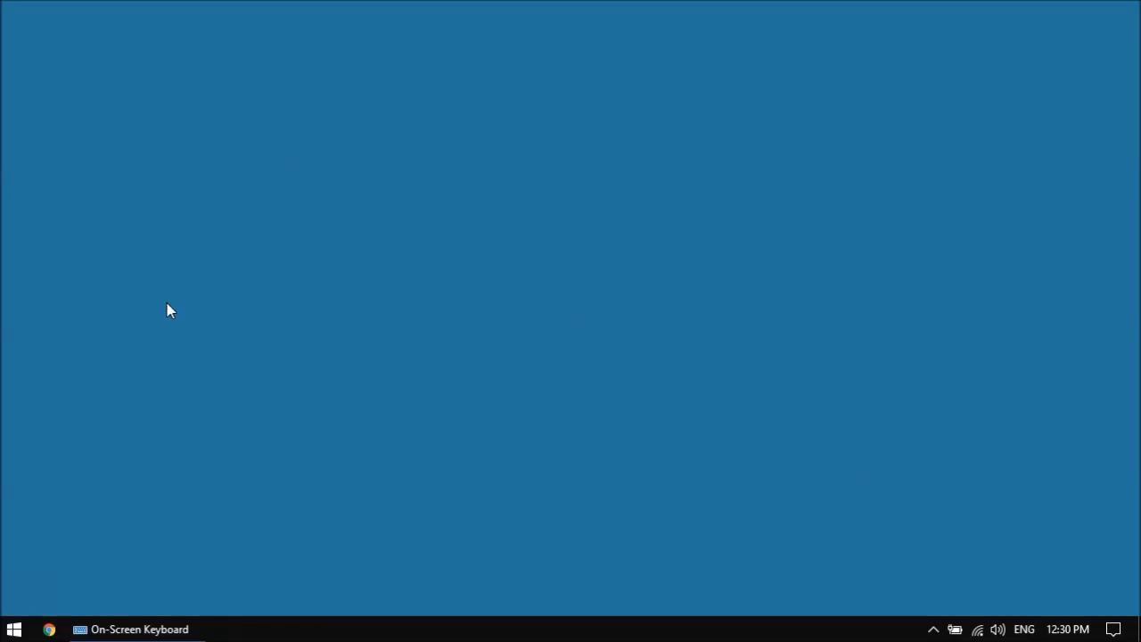
Step: Open Notepad through the Run dialog using the on-screen keyboard
left_click(133, 629)
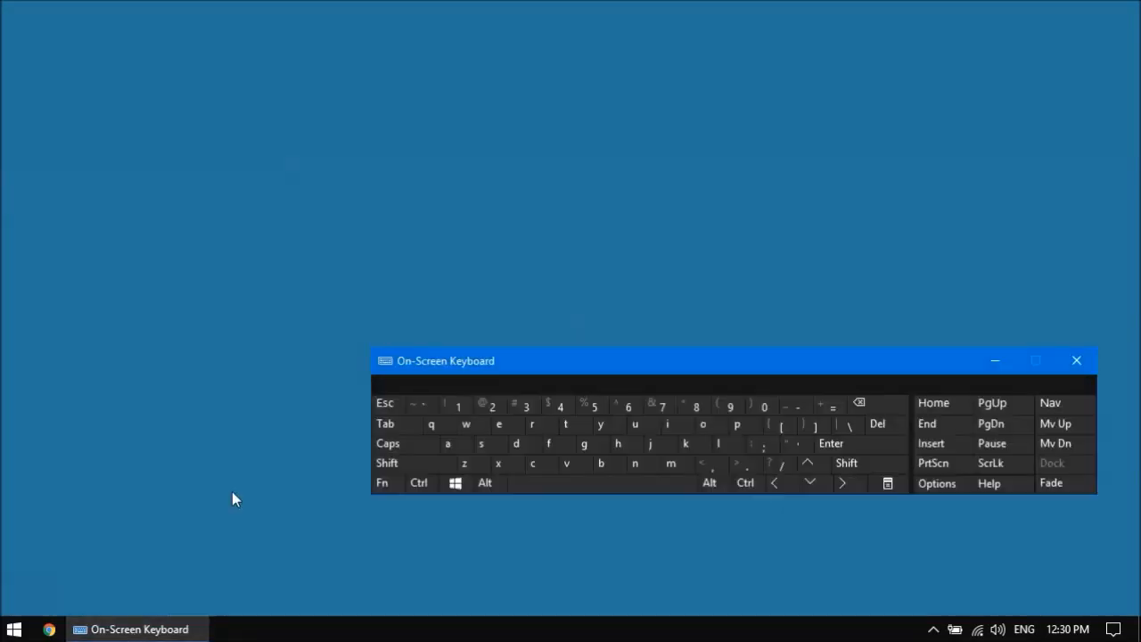
left_click(460, 485)
left_click(532, 424)
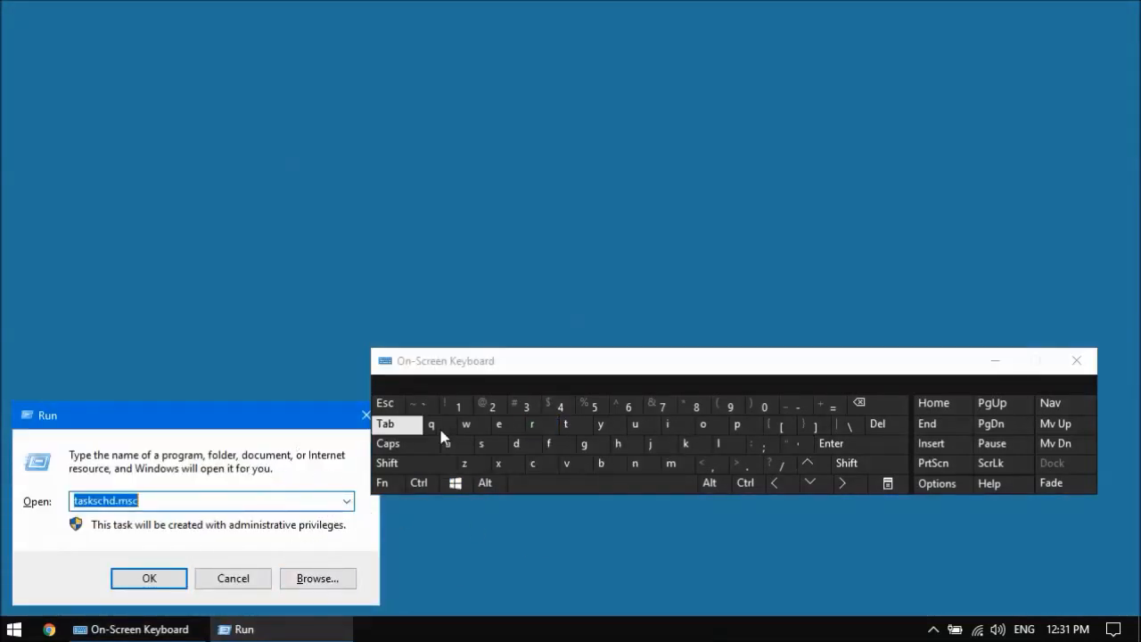
type("no")
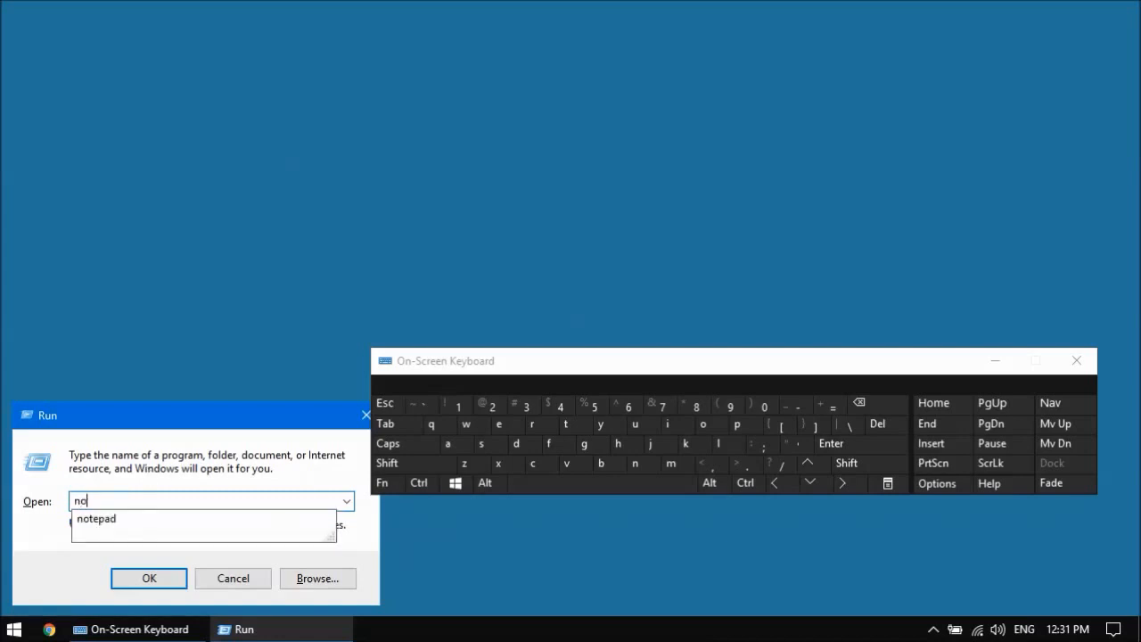
key("Down")
key("Return")
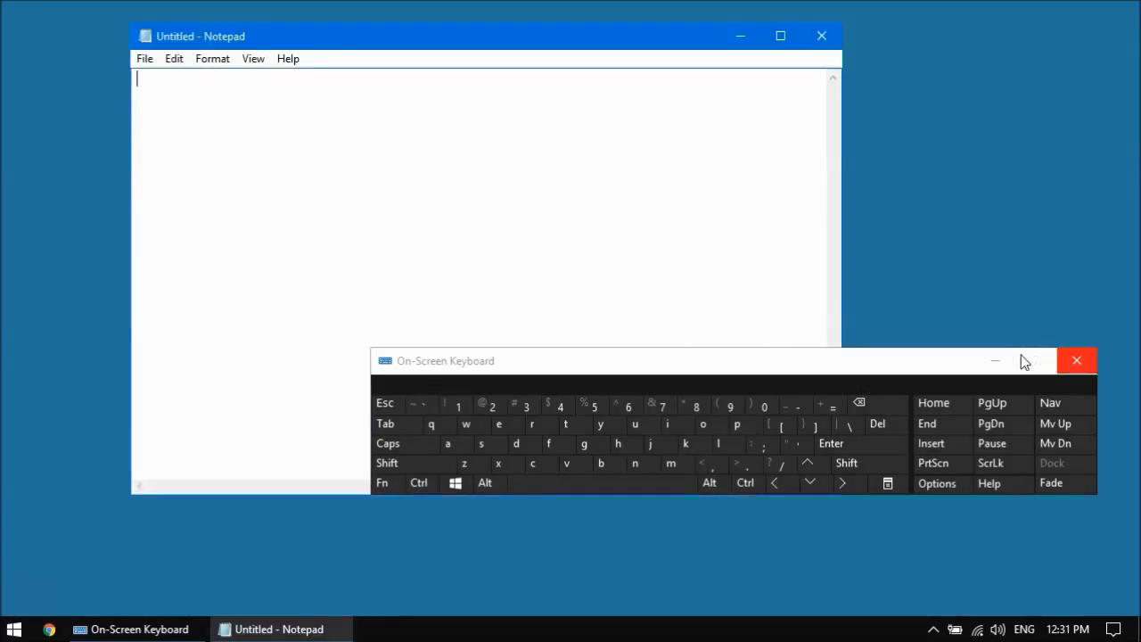
Step: Paste the Wi-Fi fix script into the blank Notepad document and maximize the window
left_click(991, 366)
left_click(993, 364)
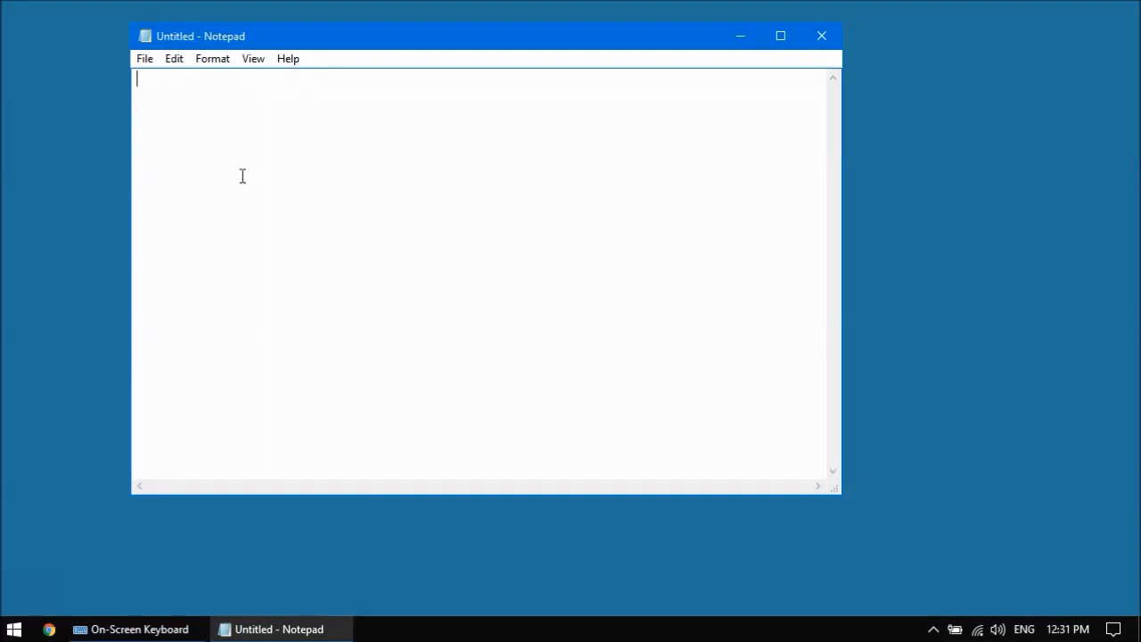
key("ctrl+v")
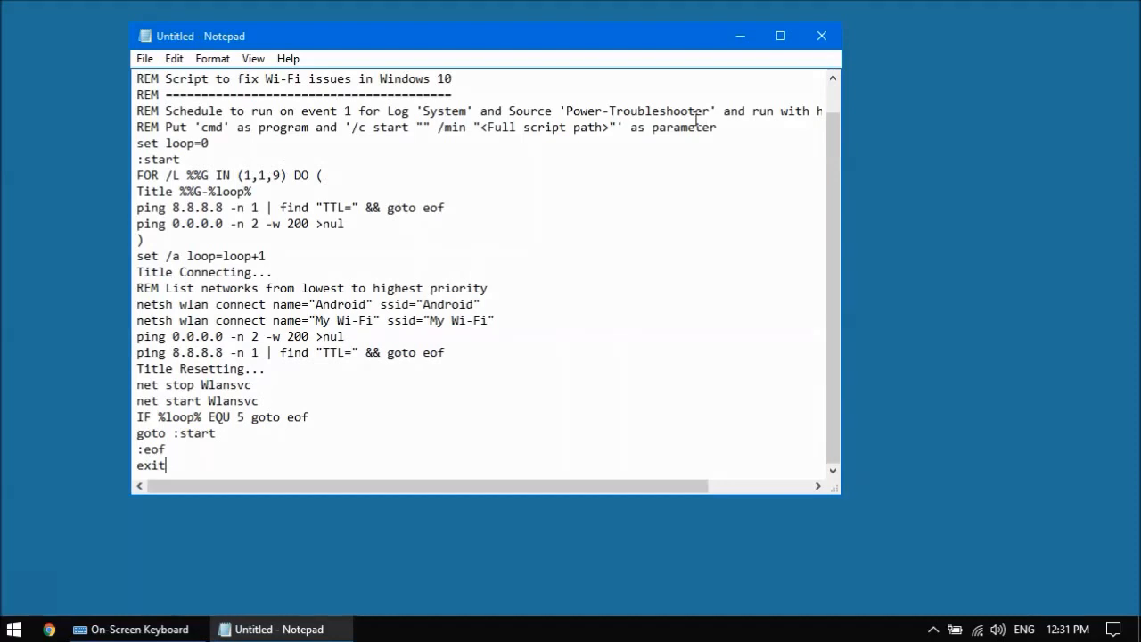
double_click(630, 39)
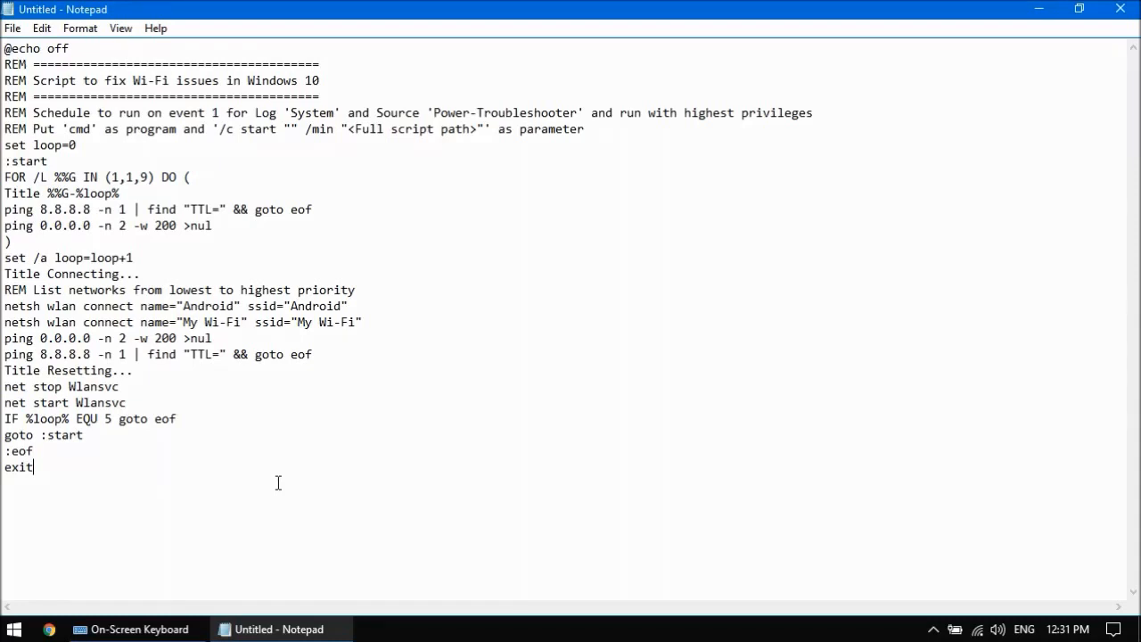
Step: Save the script in C:\script as wi-fi_fix.bat with the file type set to All Files
left_click(42, 28)
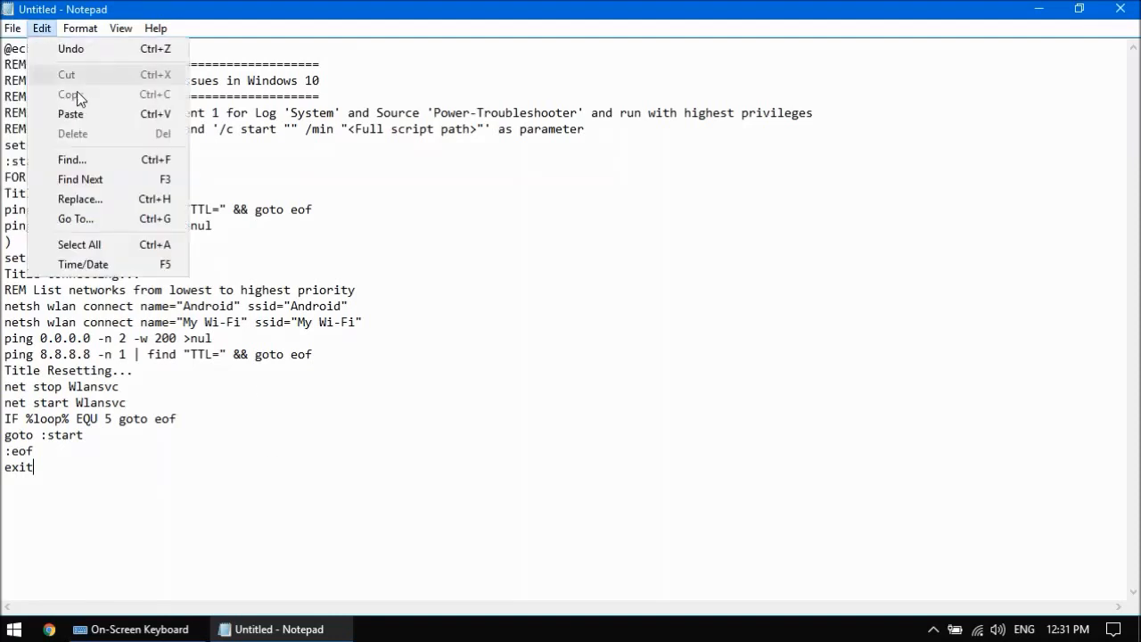
mouse_move(12, 33)
left_click(71, 106)
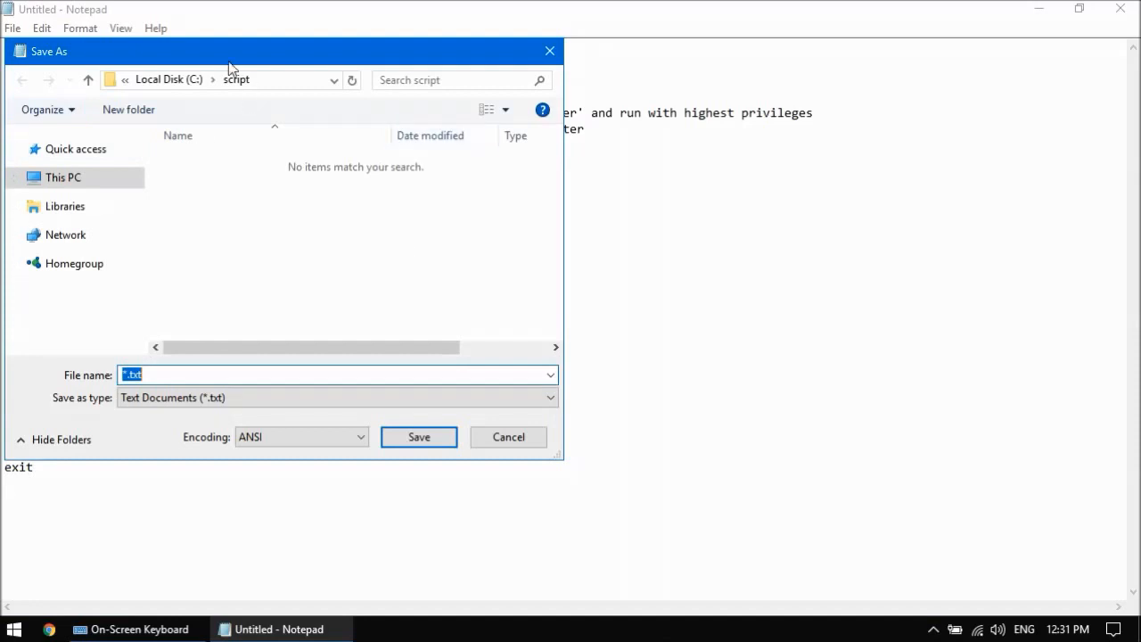
left_click(194, 398)
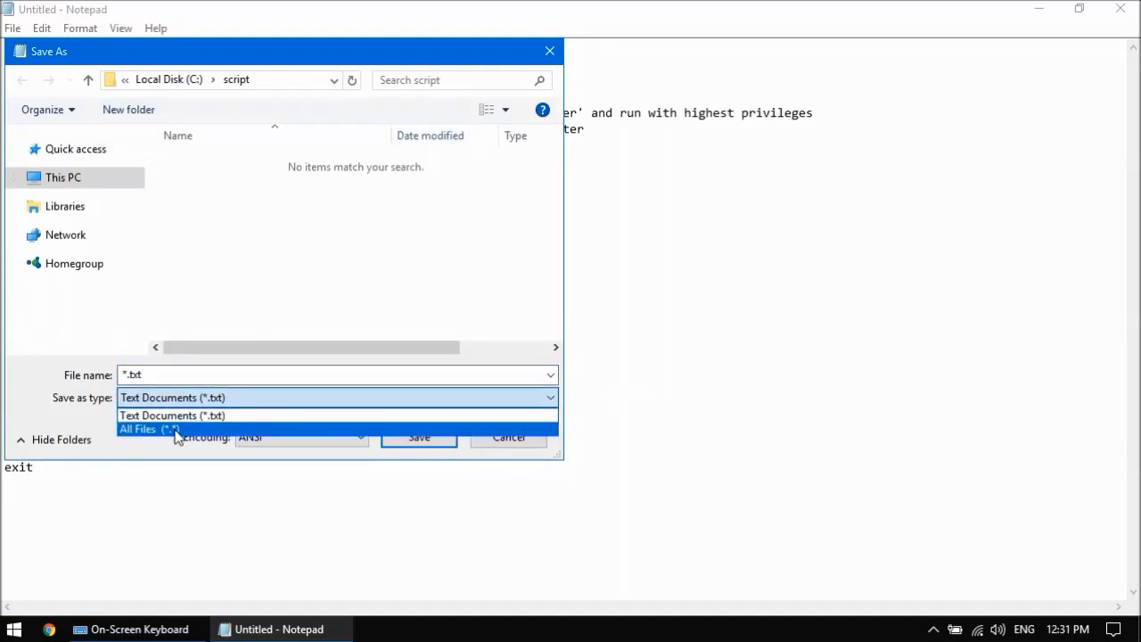
left_click(176, 430)
left_click(160, 376)
type("wi-fi")
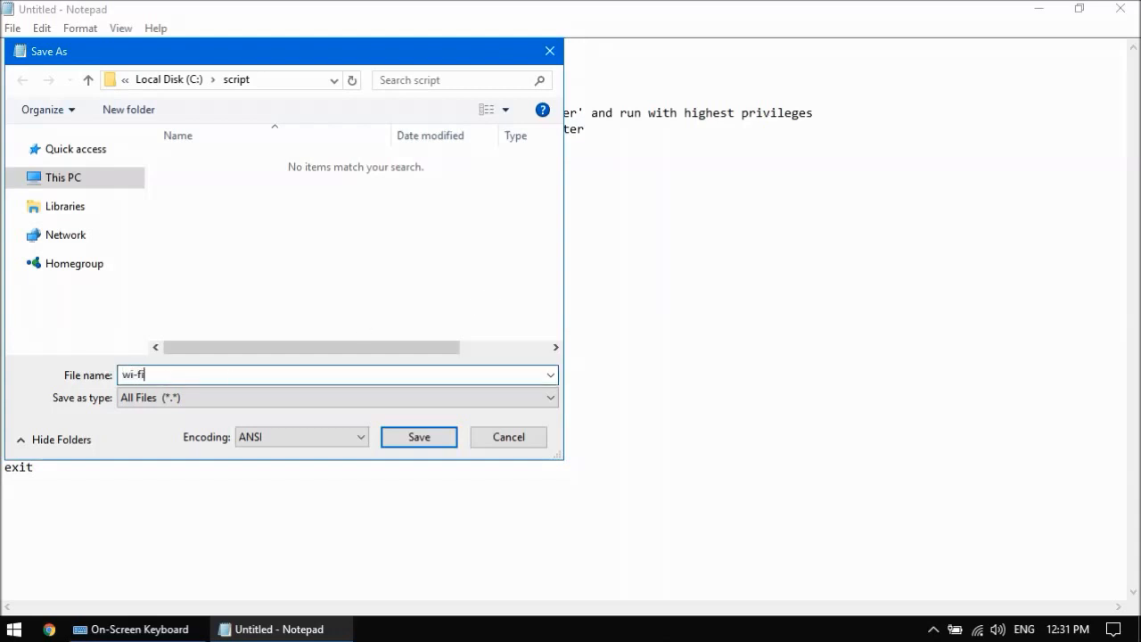
type("_fix.bat")
left_click(421, 437)
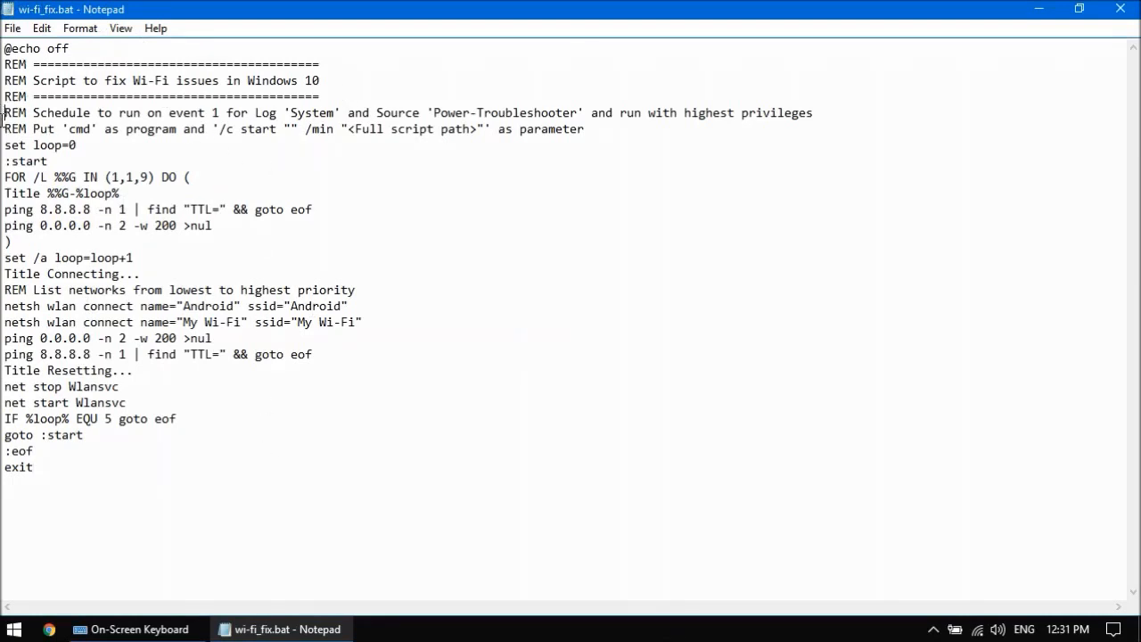
Step: Open Task Scheduler by running taskschd.msc from the Run dialog
left_click_drag(3, 110, 3, 138)
left_click(70, 82)
left_click(131, 630)
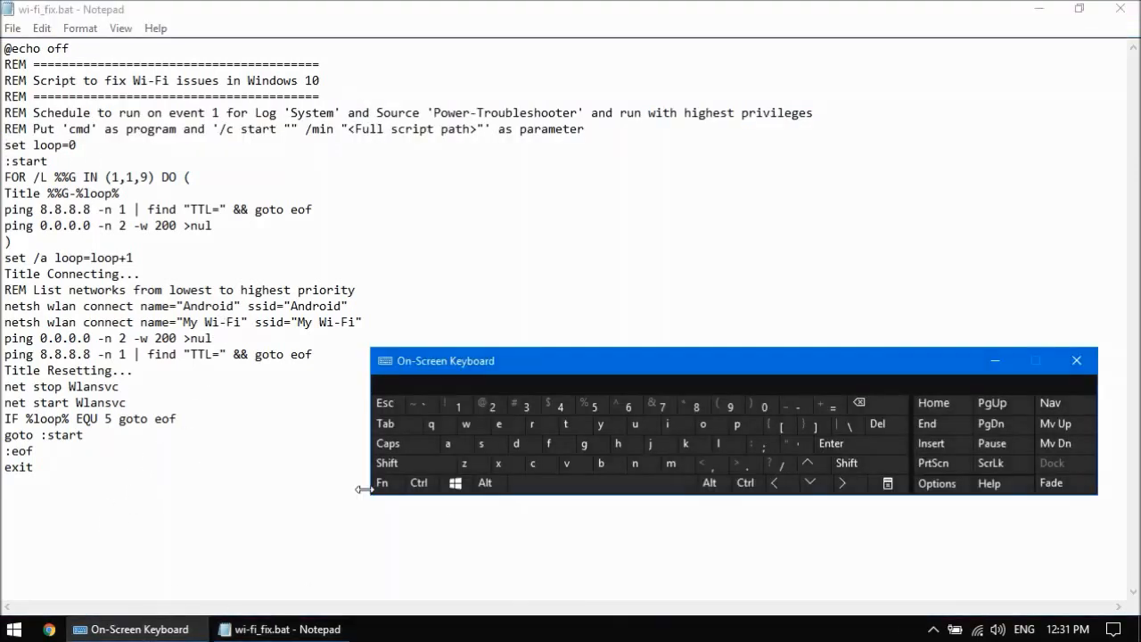
left_click(419, 482)
left_click(455, 484)
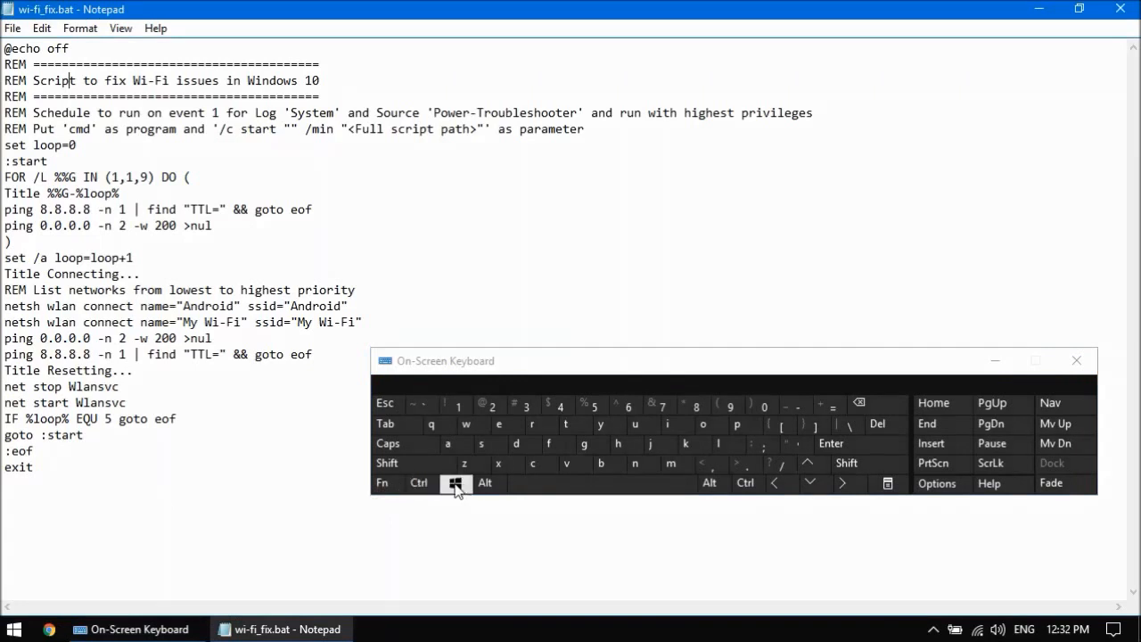
left_click(456, 484)
left_click(536, 429)
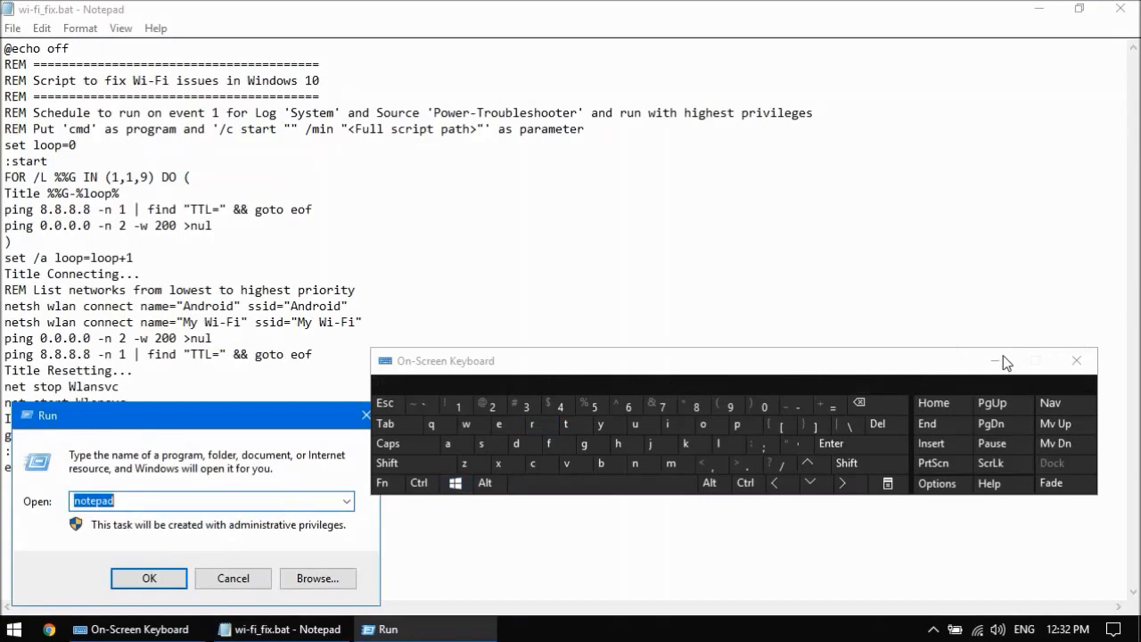
type("tas")
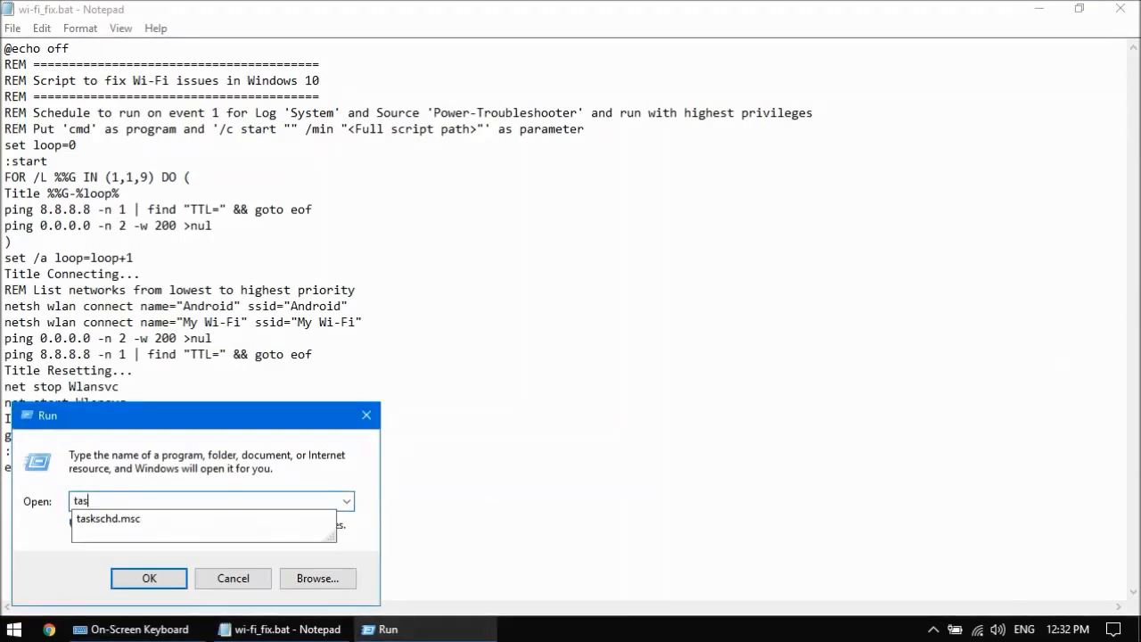
left_click(116, 519)
left_click(149, 578)
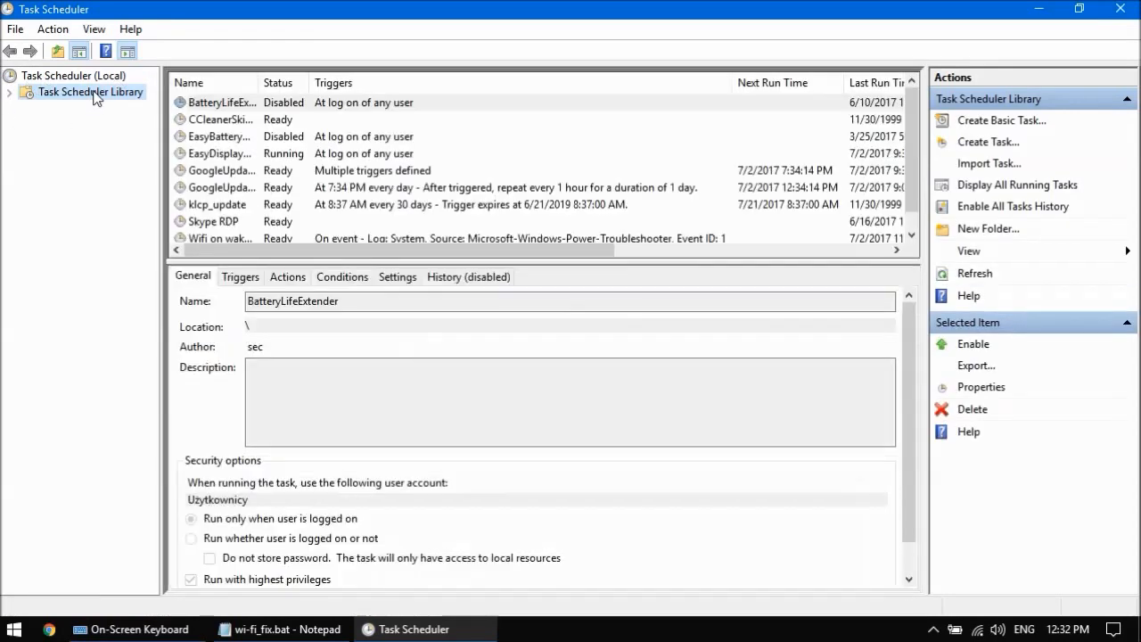
Step: Start creating a new task in the Task Scheduler Library and enable Run with highest privileges
right_click(97, 97)
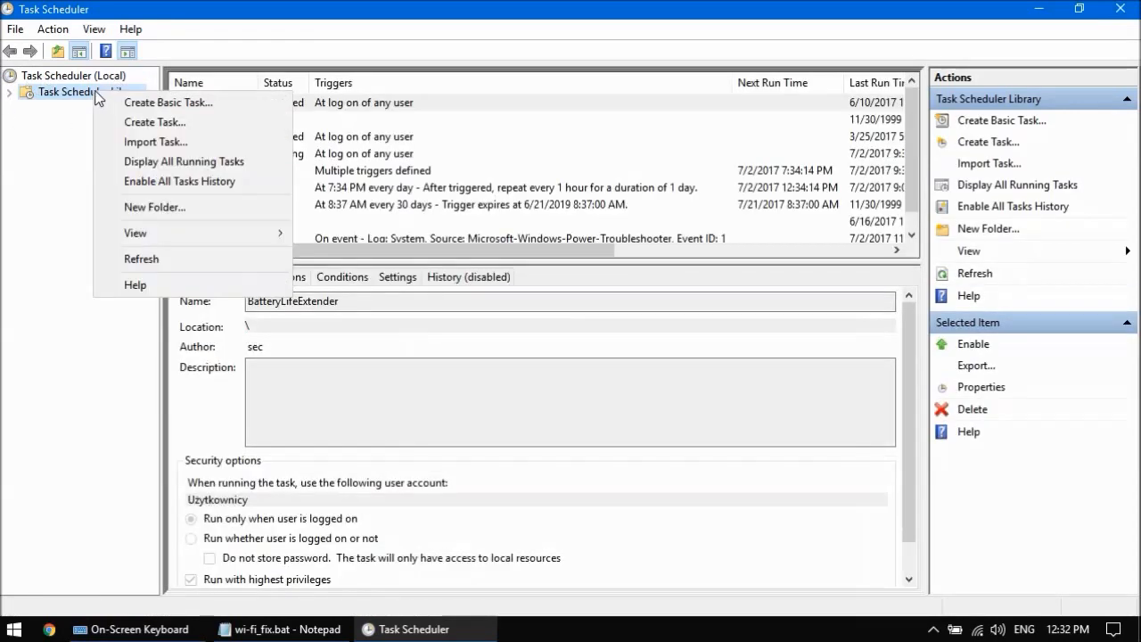
left_click(138, 125)
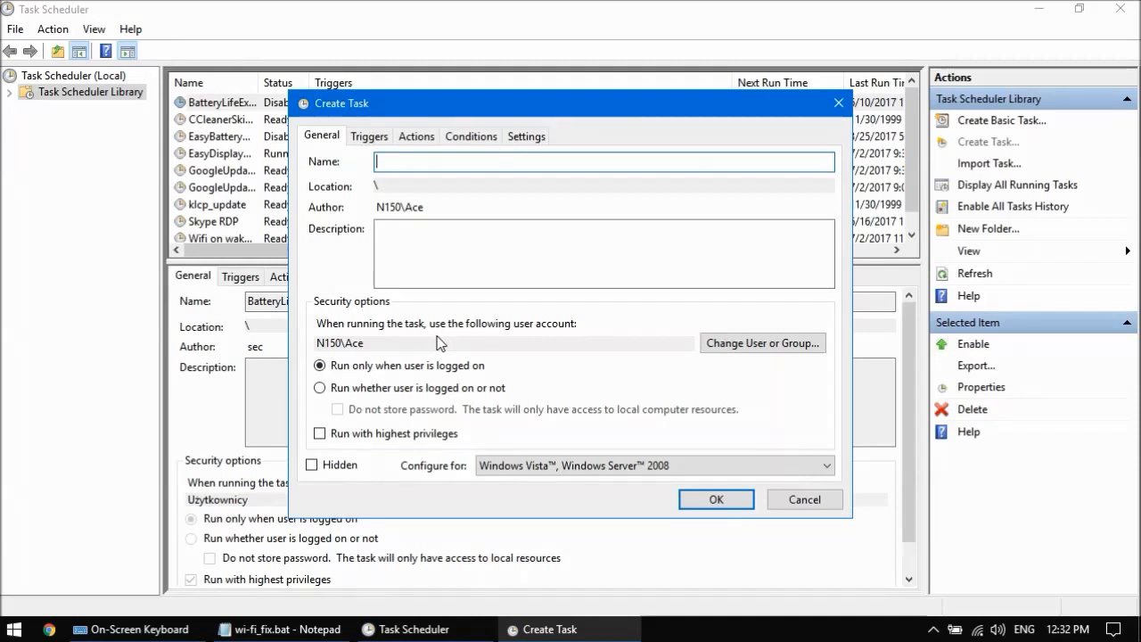
left_click(371, 392)
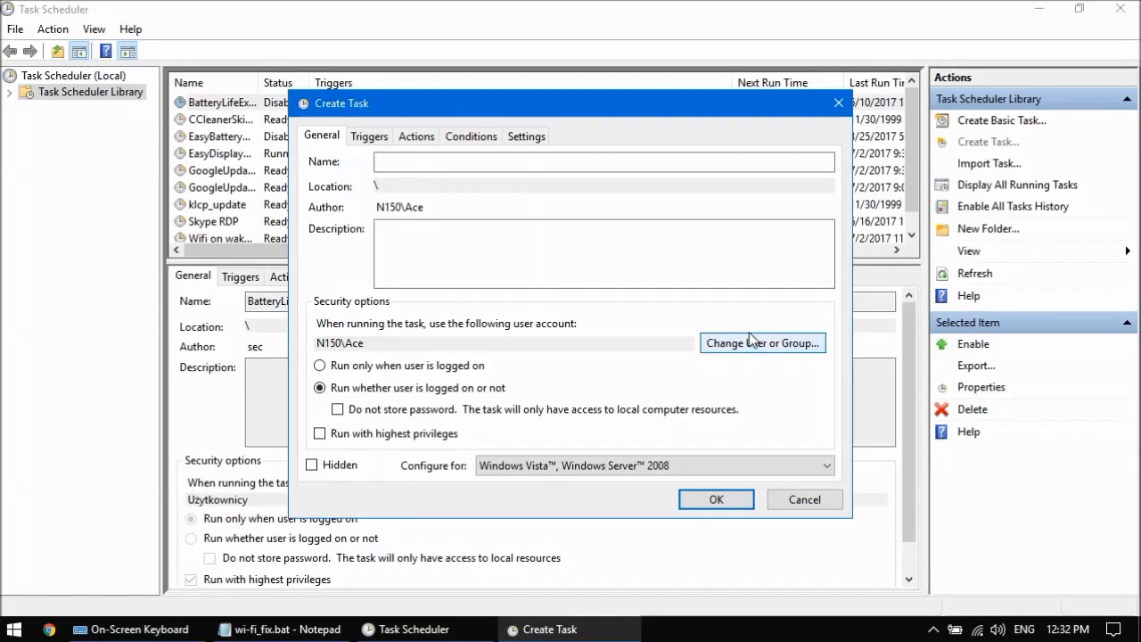
left_click(392, 368)
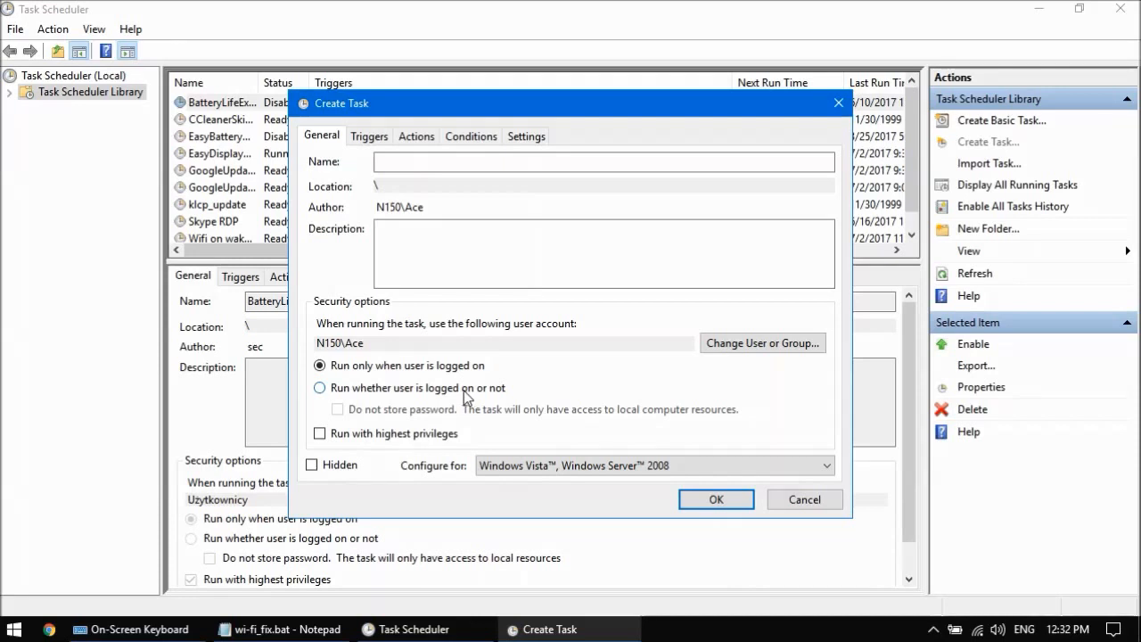
left_click(371, 435)
Step: Name the task Wi-fi Fix after sleep
left_click(466, 162)
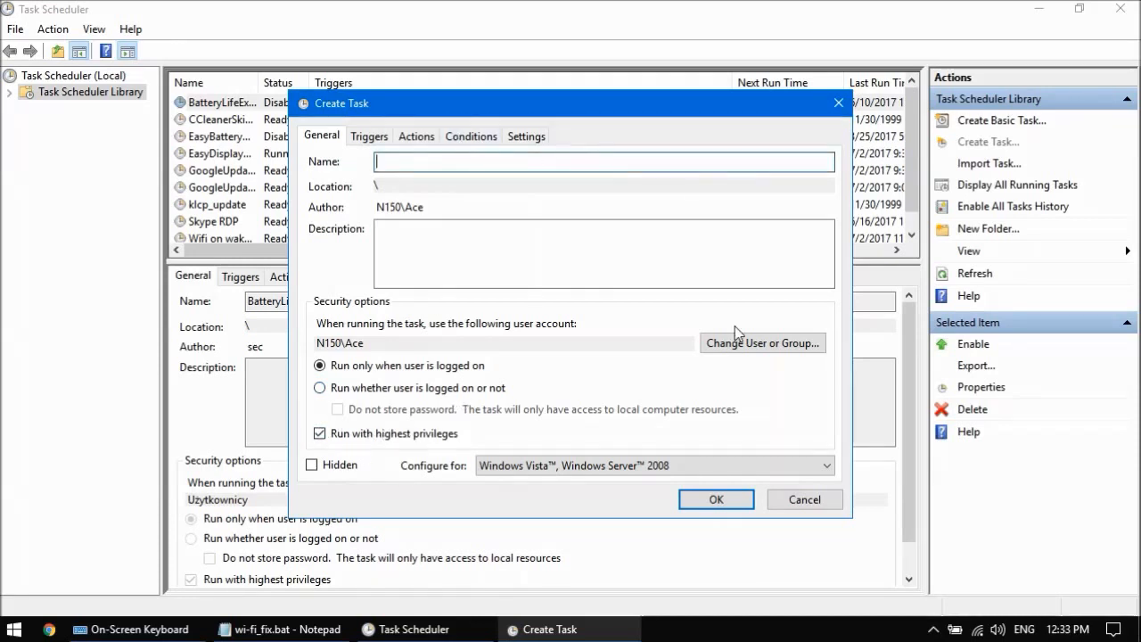
type("Wi-fi Fix after sleep")
Step: Add a new trigger that begins the task on an event
left_click(369, 136)
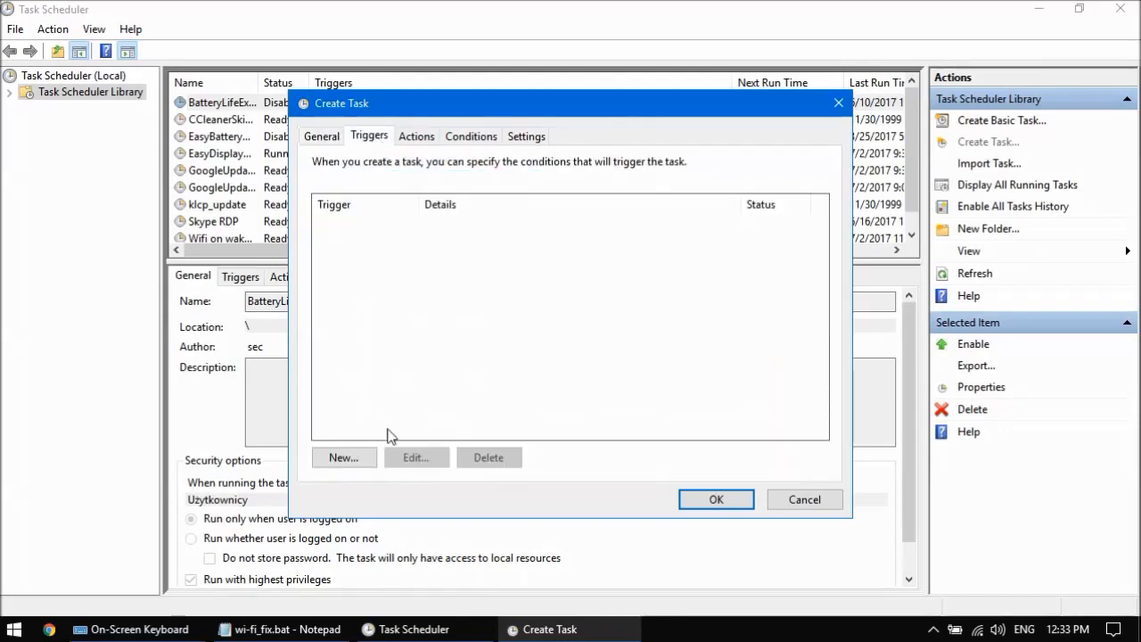
left_click(350, 462)
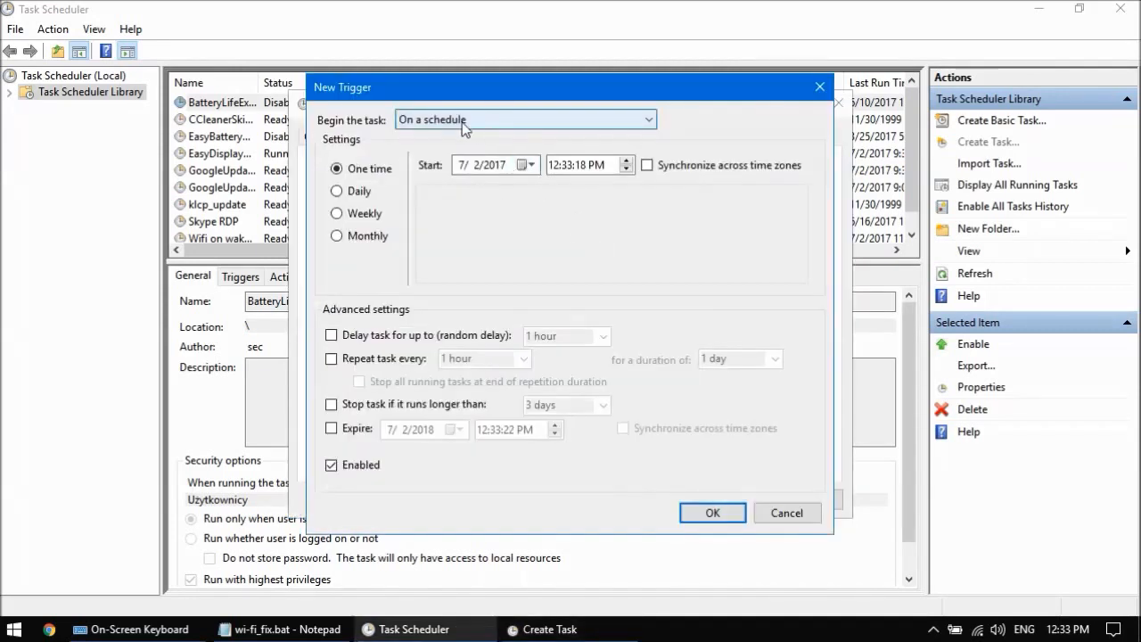
left_click(450, 120)
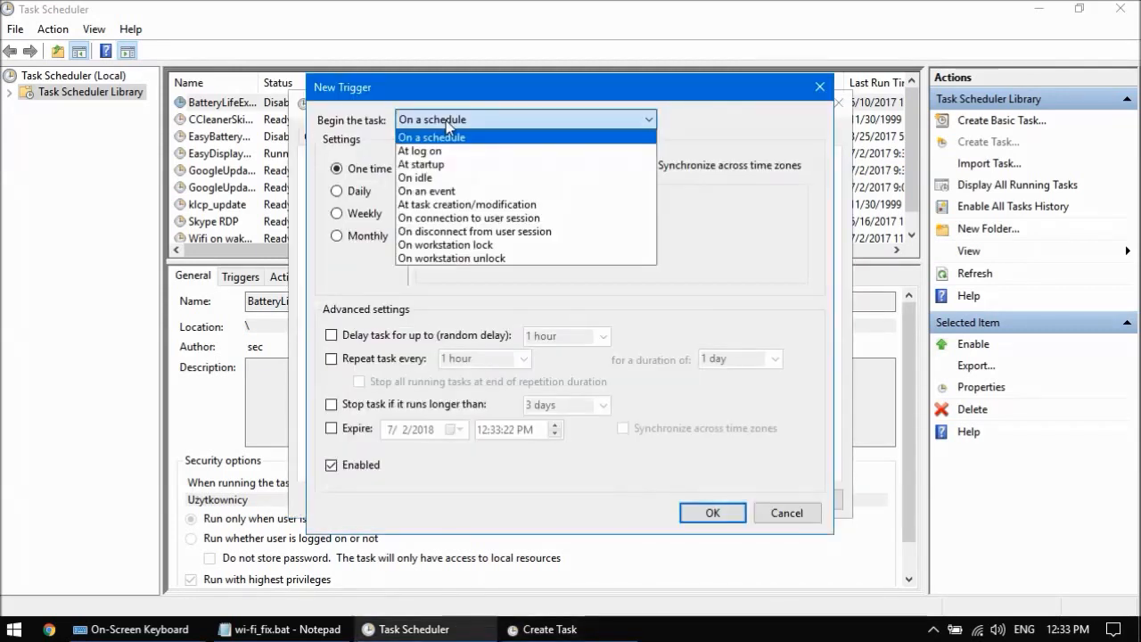
left_click(452, 192)
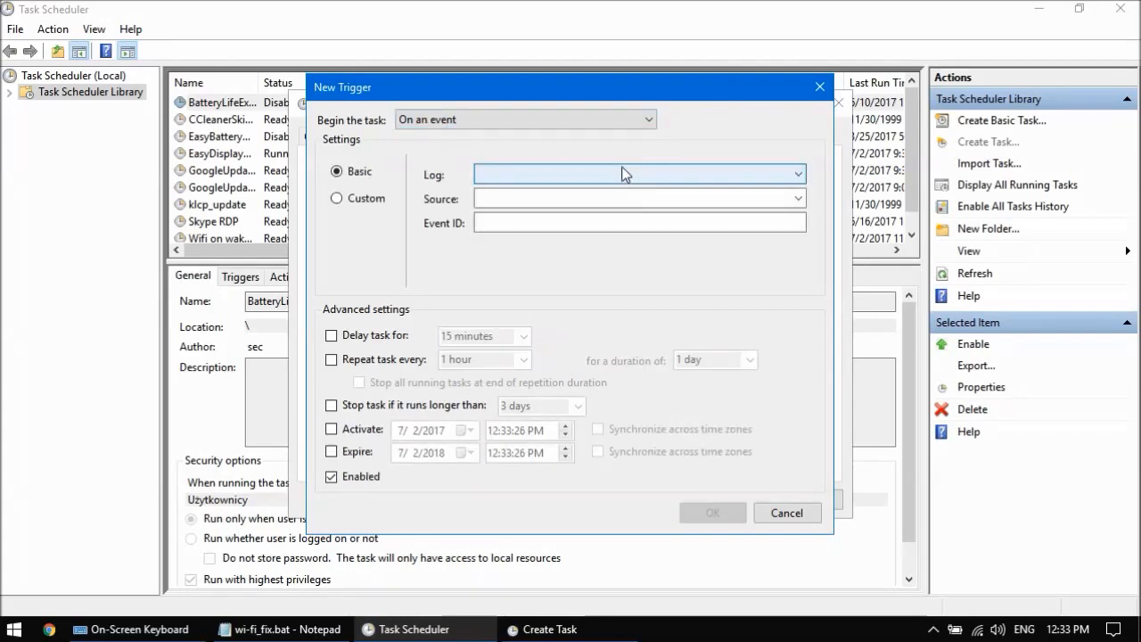
Step: Set the event trigger's log to System, source to Power-Troubleshooter and event ID to 1
left_click(622, 169)
left_click_drag(798, 207, 797, 579)
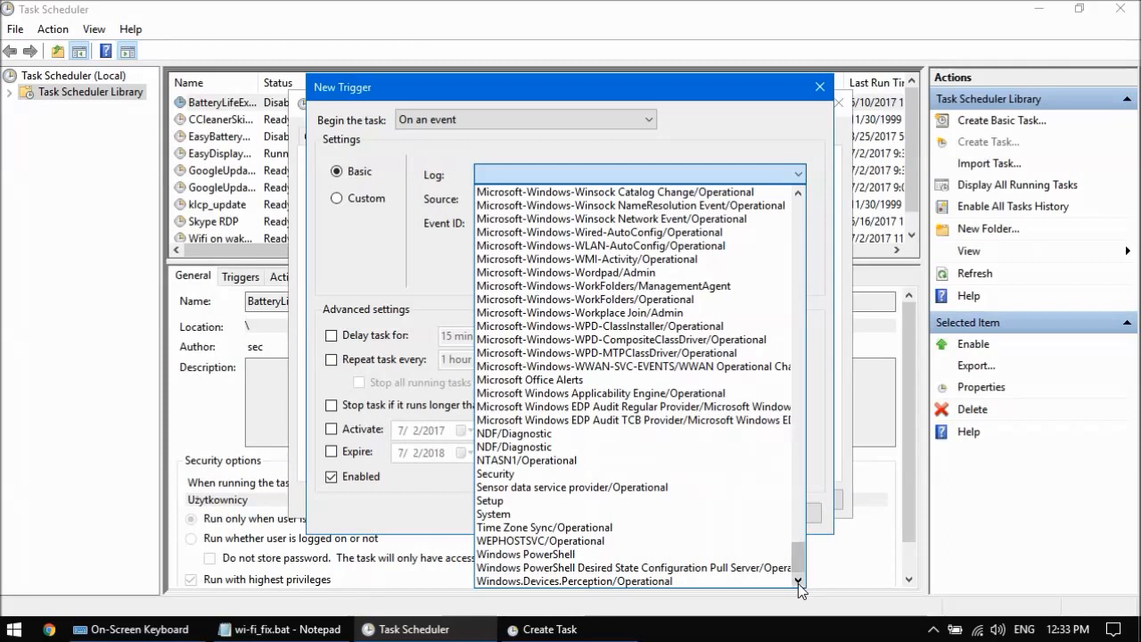
left_click(559, 514)
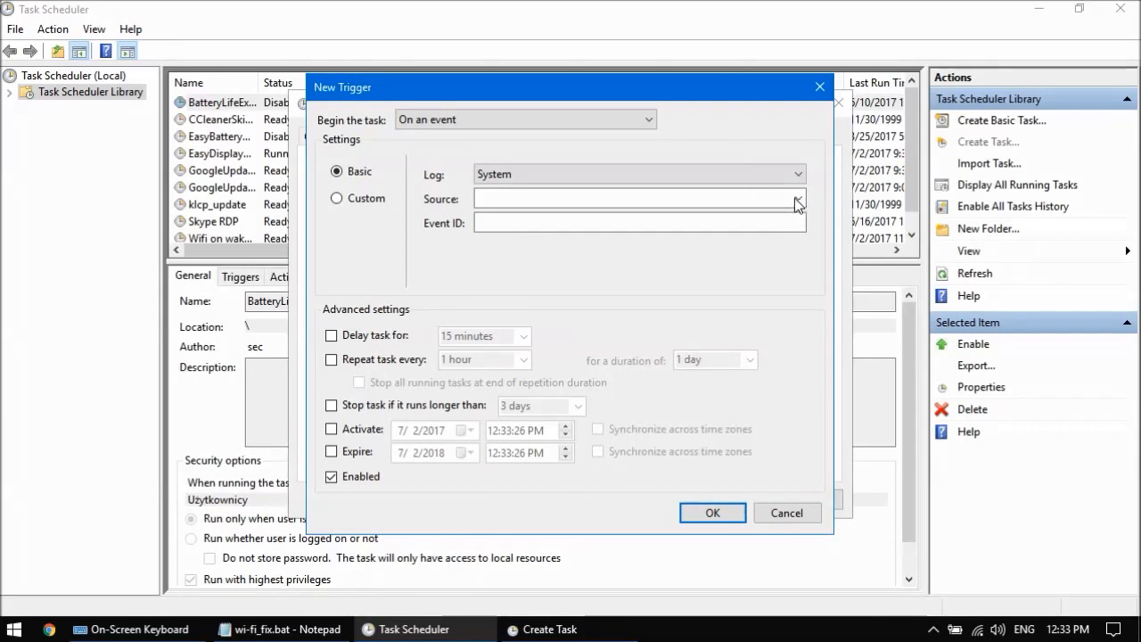
left_click(628, 195)
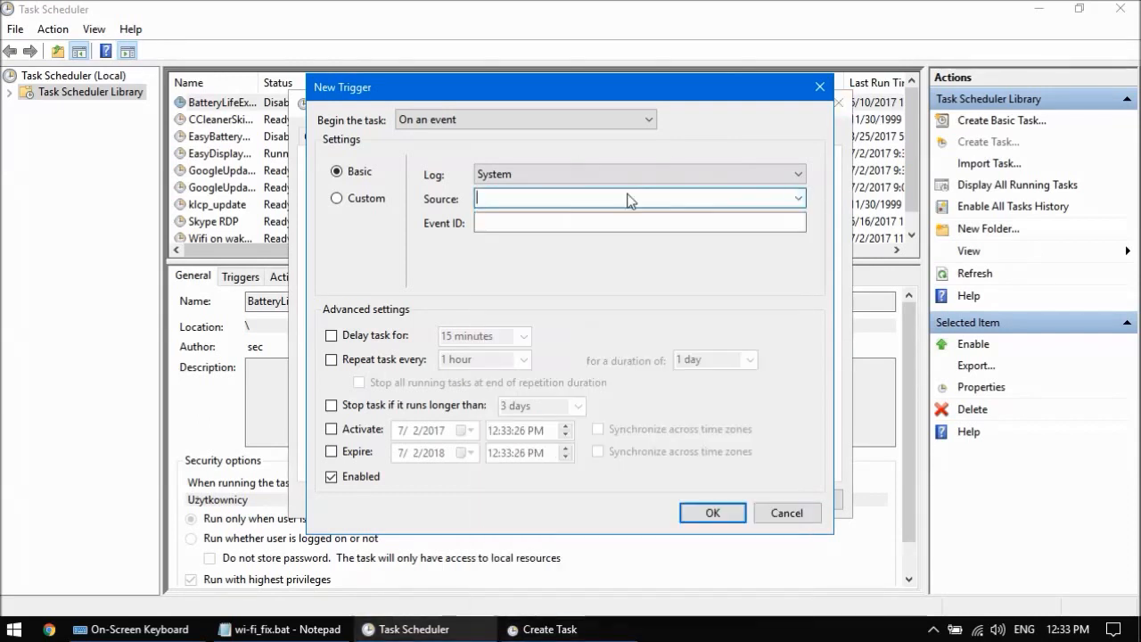
left_click(798, 198)
scroll(802, 341, "down", 1)
left_click_drag(802, 341, 805, 432)
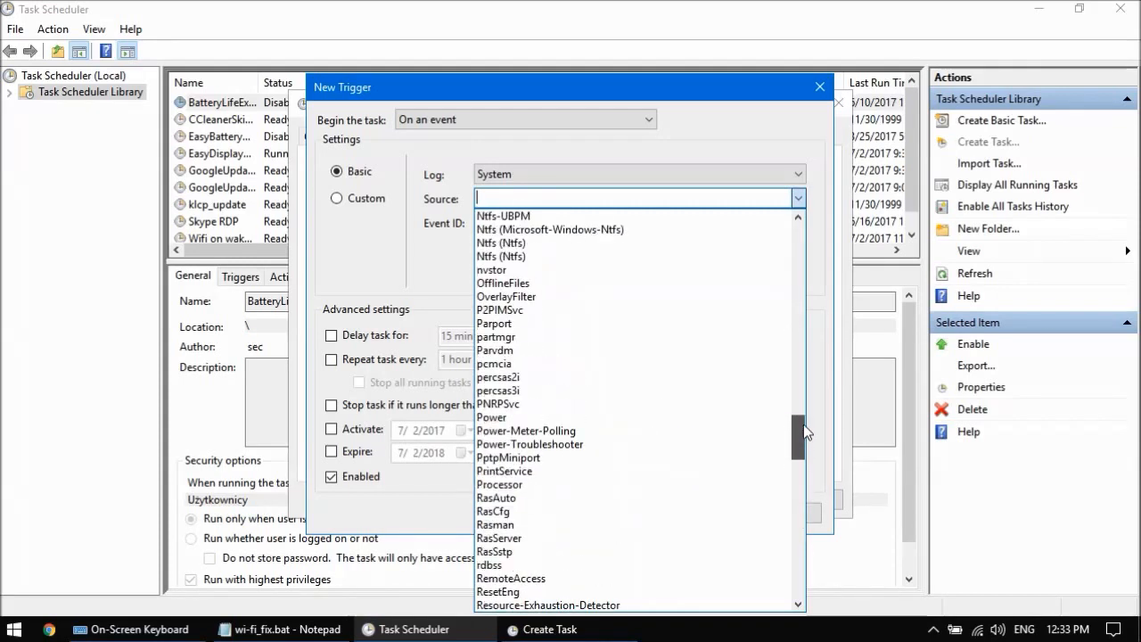
left_click(621, 444)
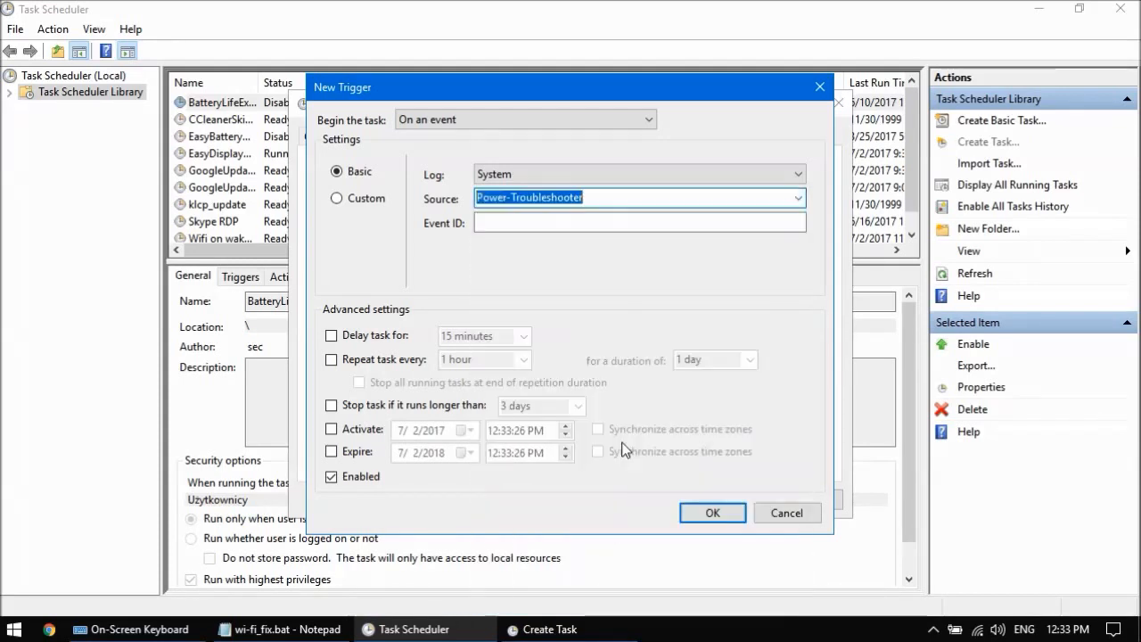
left_click(575, 230)
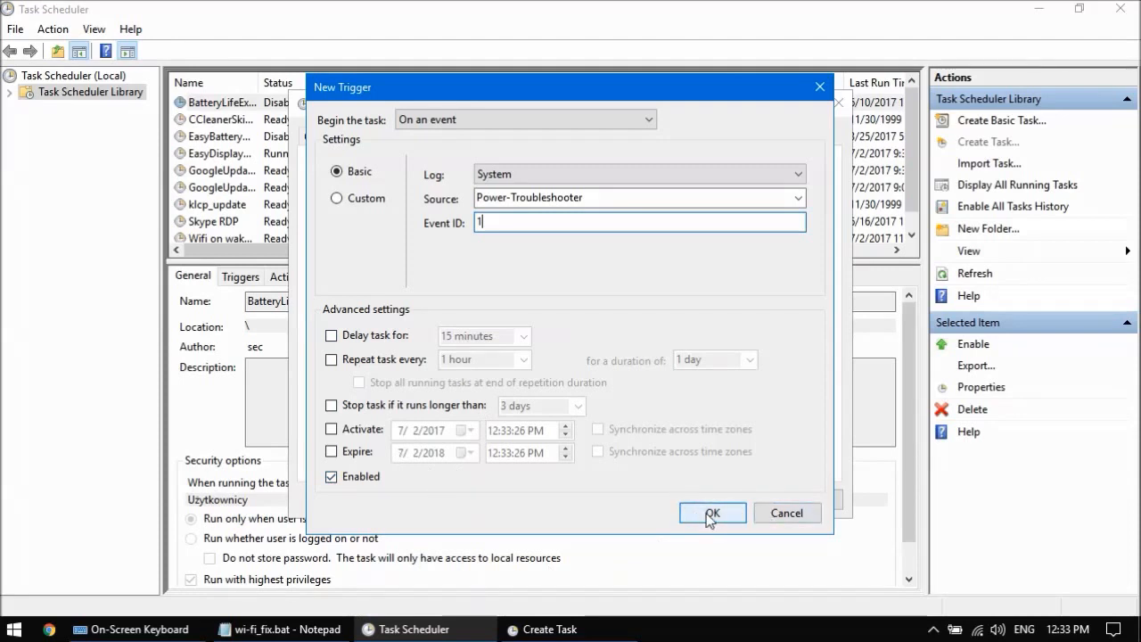
left_click(460, 408)
left_click(578, 403)
left_click(582, 403)
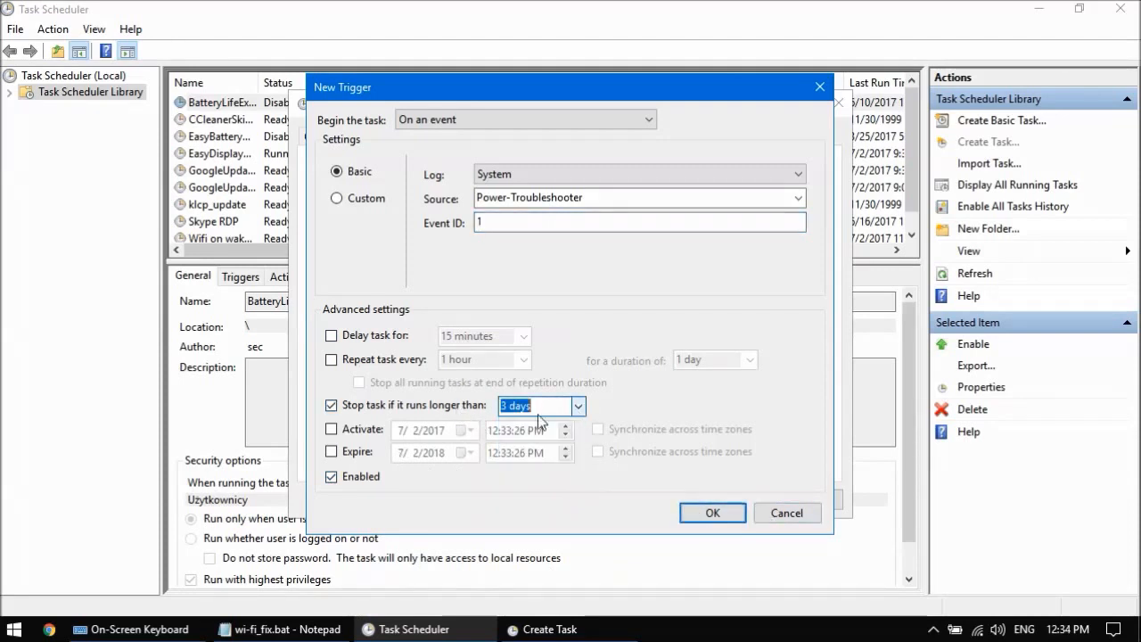
left_click(451, 405)
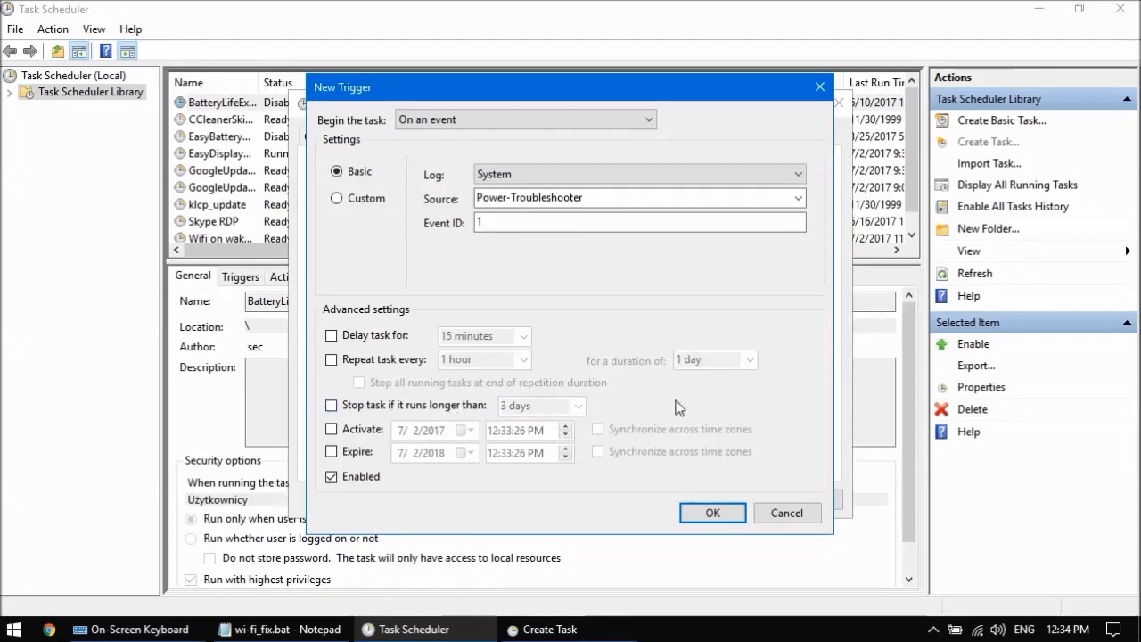
Step: Confirm the event trigger and add a new action that starts the program cmd
left_click(713, 519)
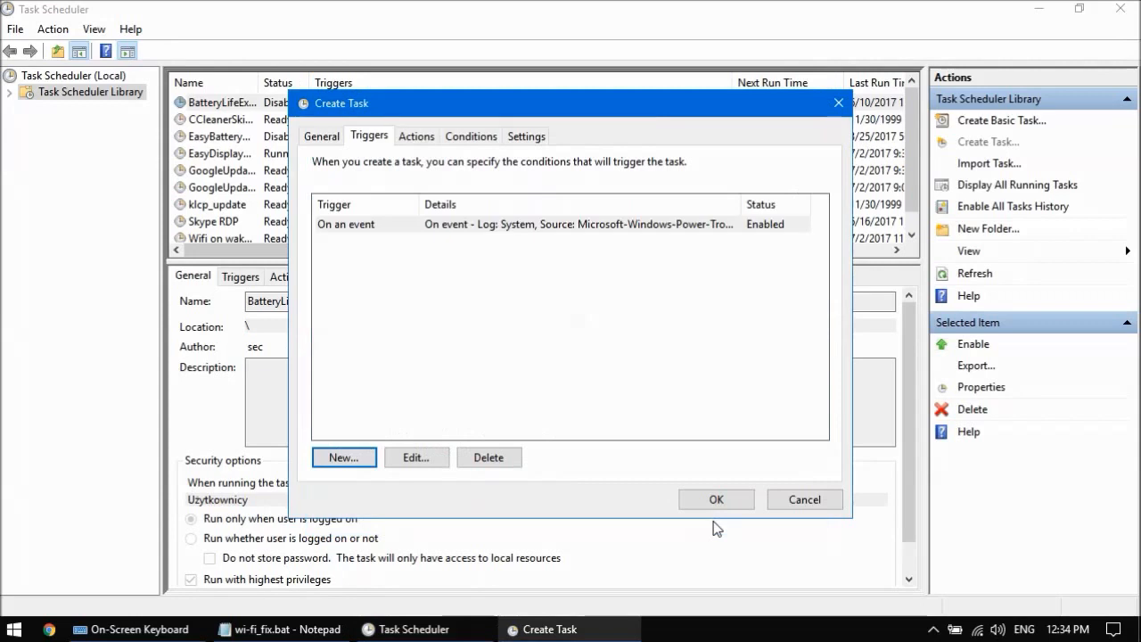
left_click(424, 141)
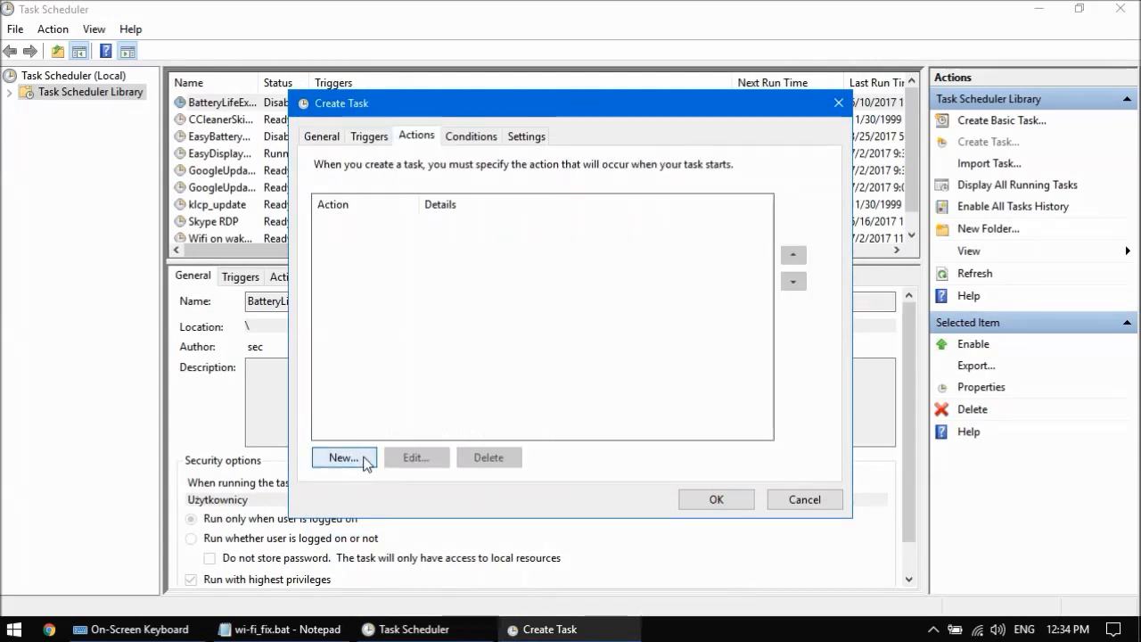
left_click(364, 460)
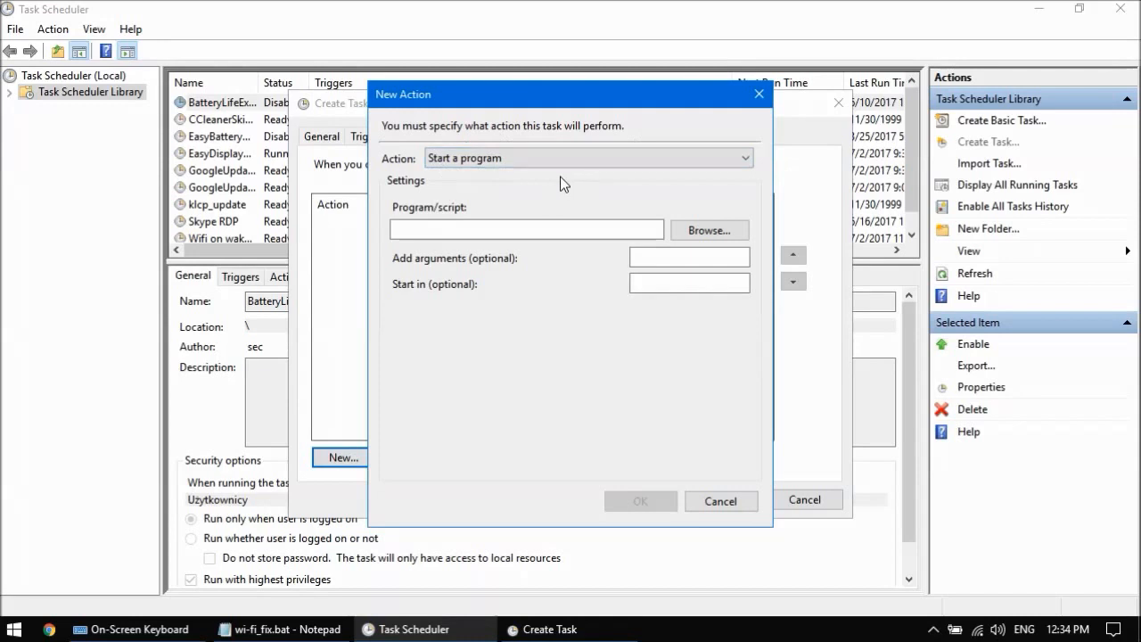
left_click(508, 230)
type("cmd")
left_click(700, 256)
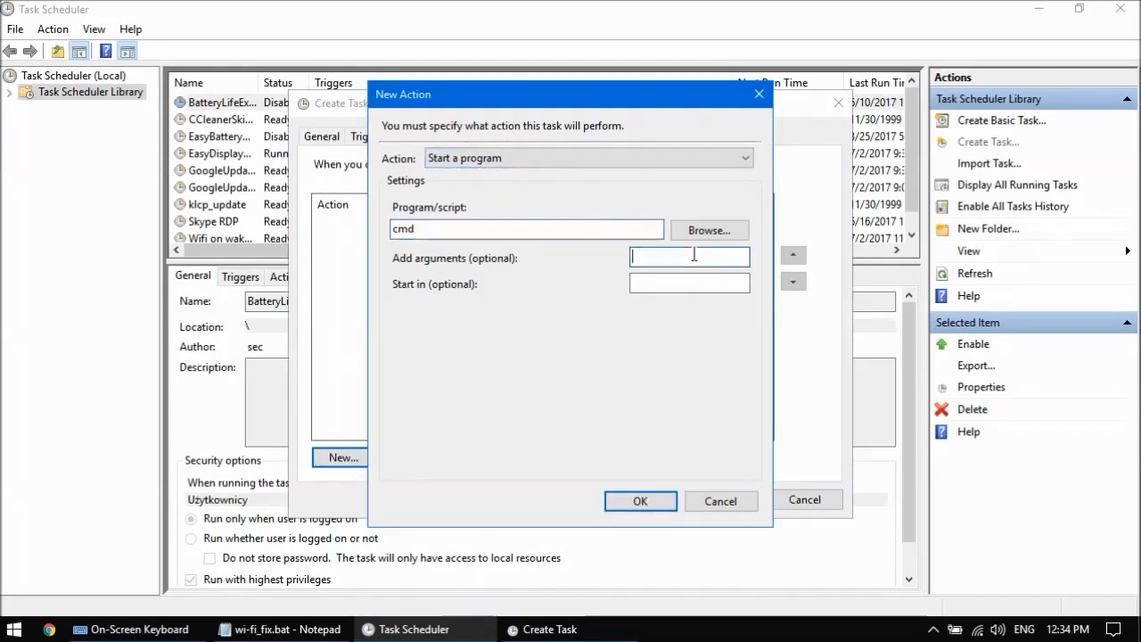
Step: Copy the parameter /c start "" /min "<Full script path>" from the script's comment into the action's arguments
left_click(290, 631)
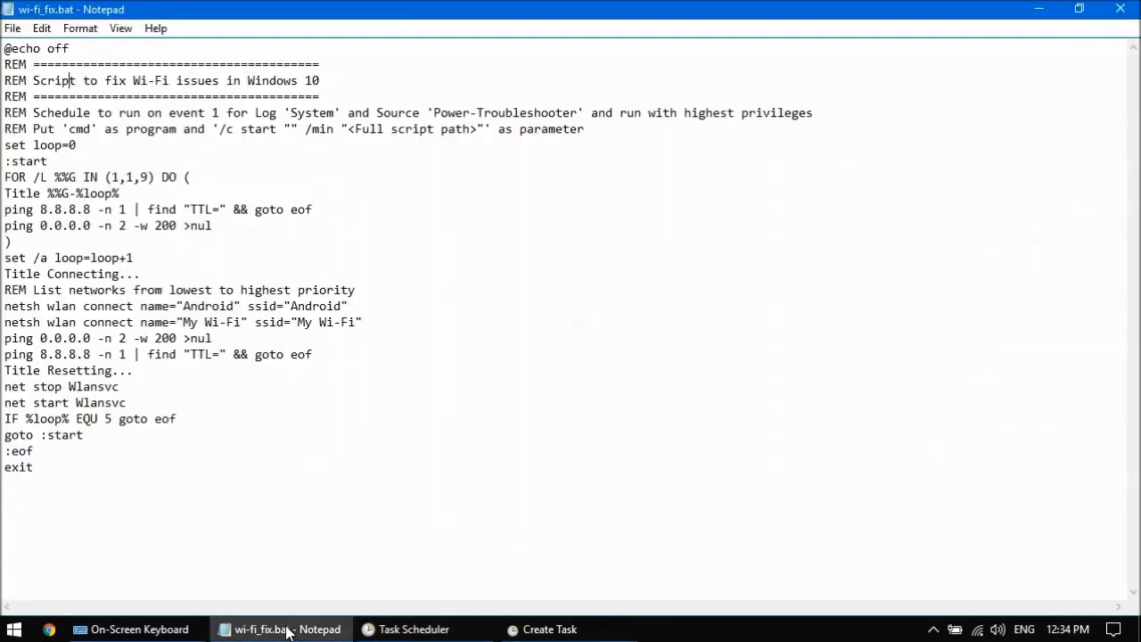
left_click(220, 128)
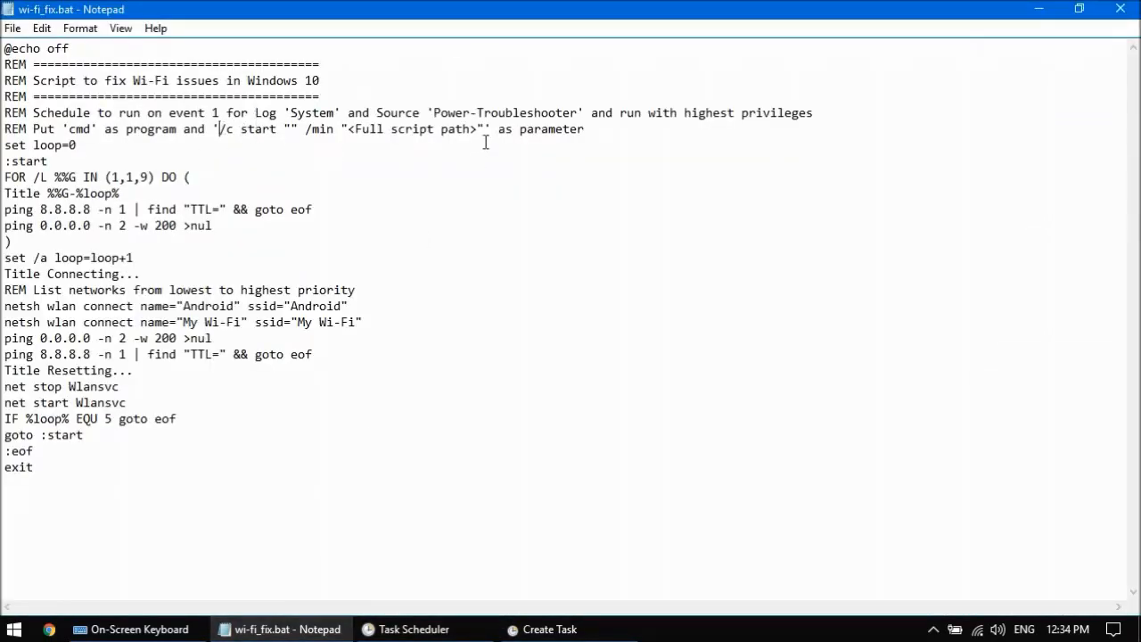
left_click(483, 130, "shift")
key("ctrl+c")
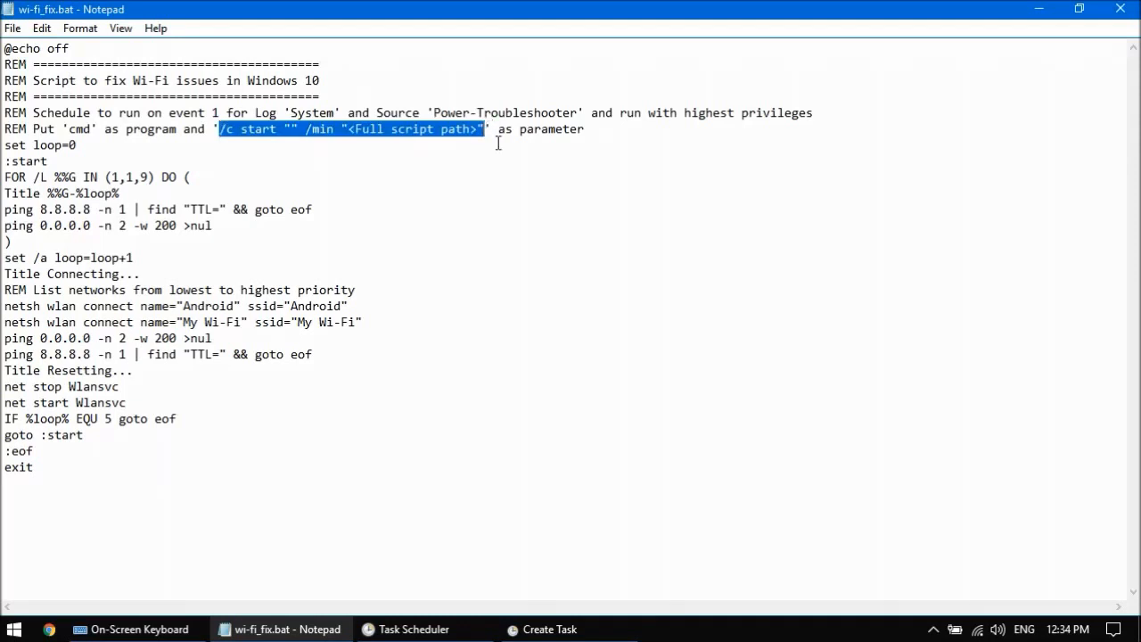
left_click(1039, 11)
key("ctrl+v")
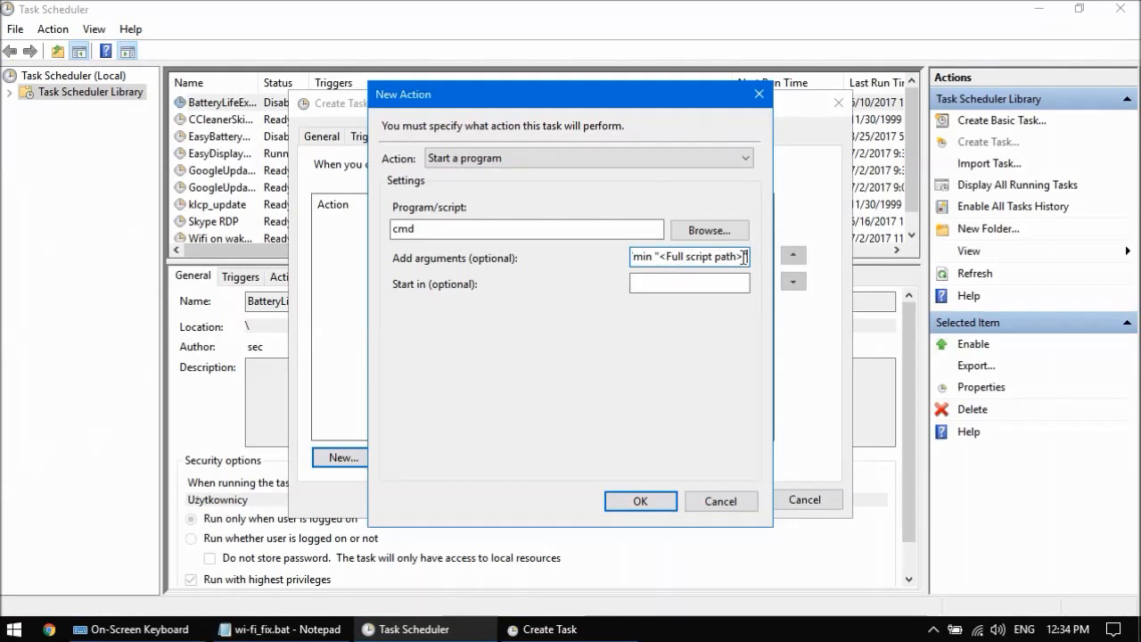
Step: Delete the <Full script path> placeholder in the arguments and begin entering c:\ in its place
left_click_drag(744, 257, 666, 258)
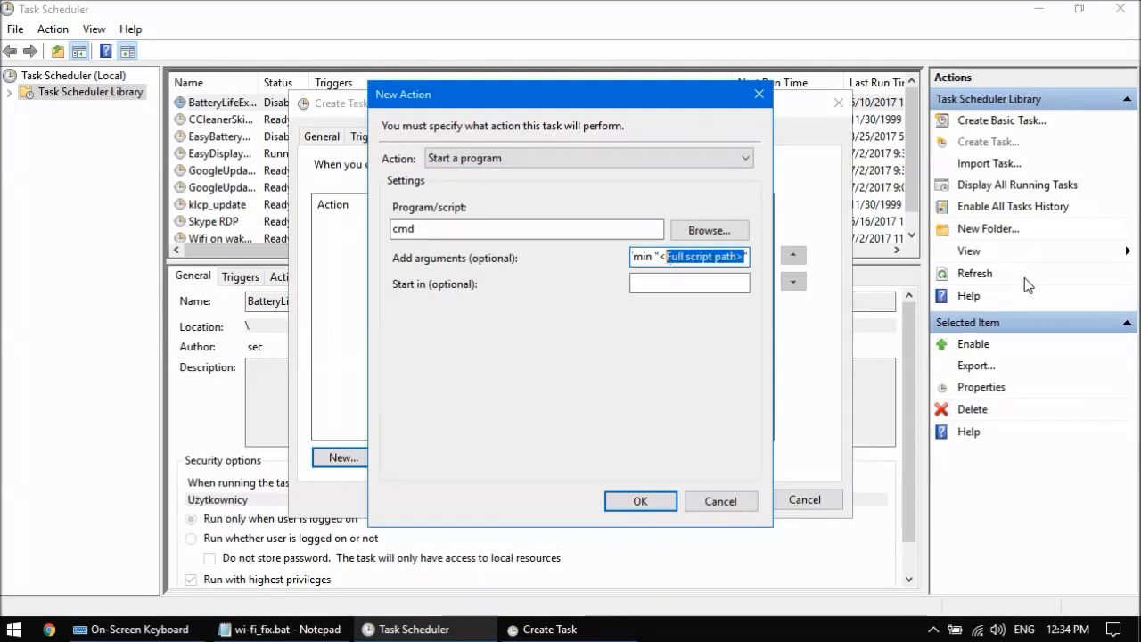
key("BackSpace")
key("BackSpace")
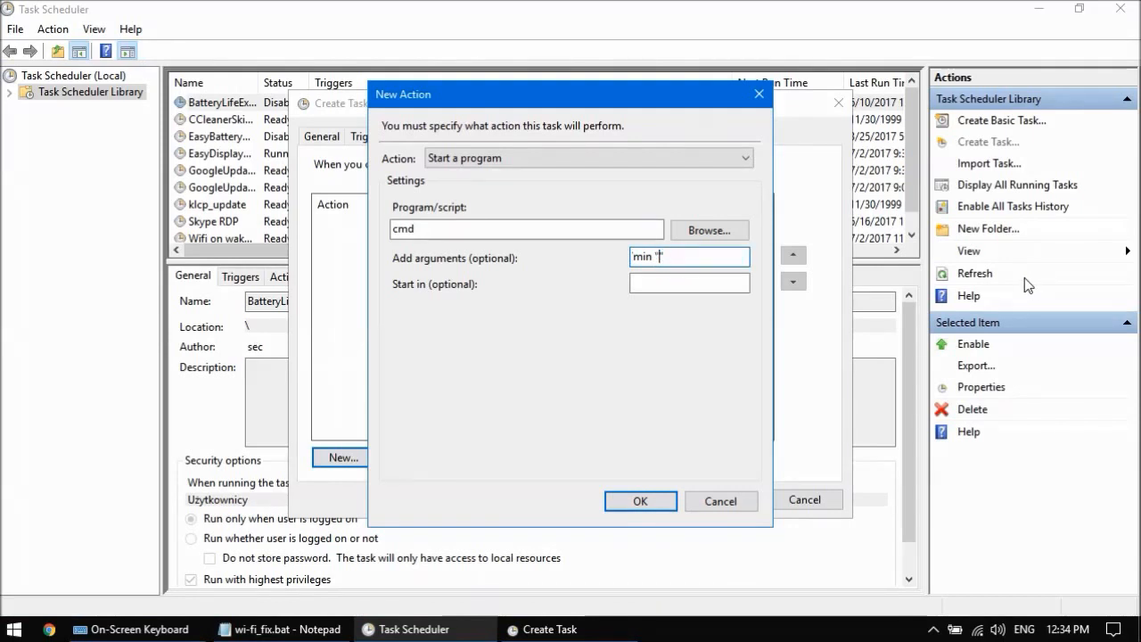
type("c:\\")
Step: Use the Run dialog via the On-Screen Keyboard to autocomplete c:\script\wi-fi_fix.bat and cut that path to the clipboard
left_click(201, 635)
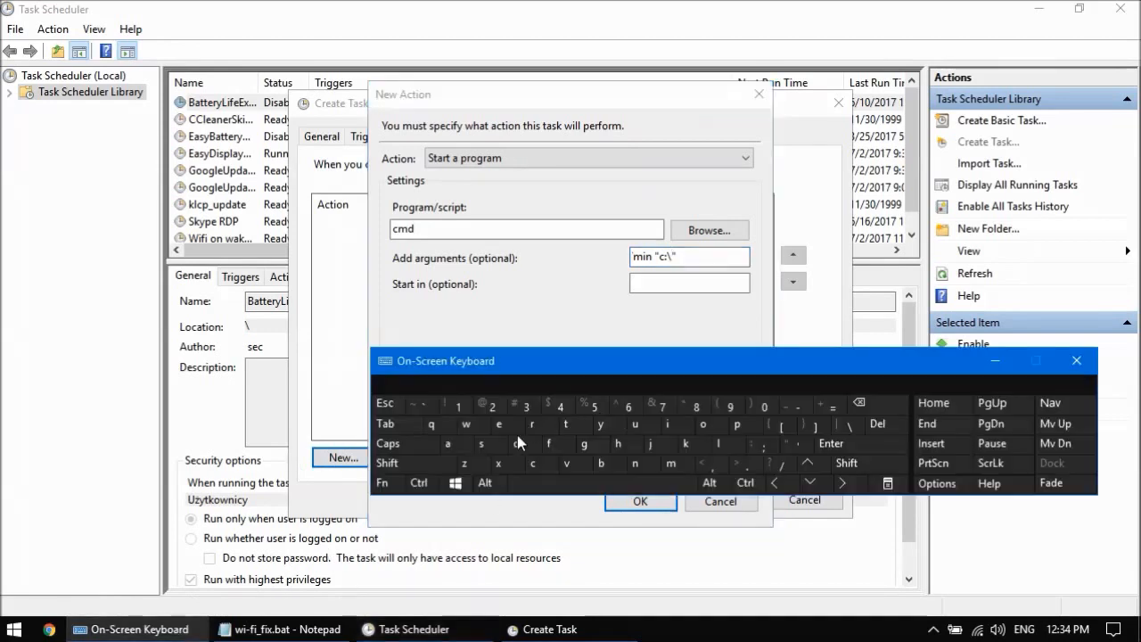
left_click(453, 487)
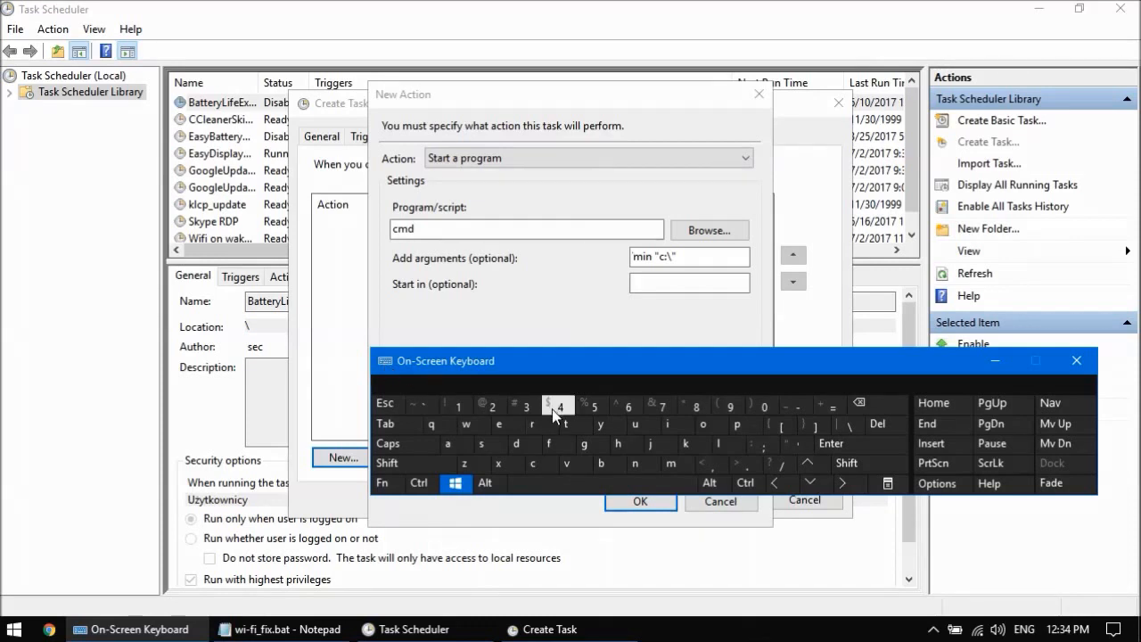
left_click(530, 421)
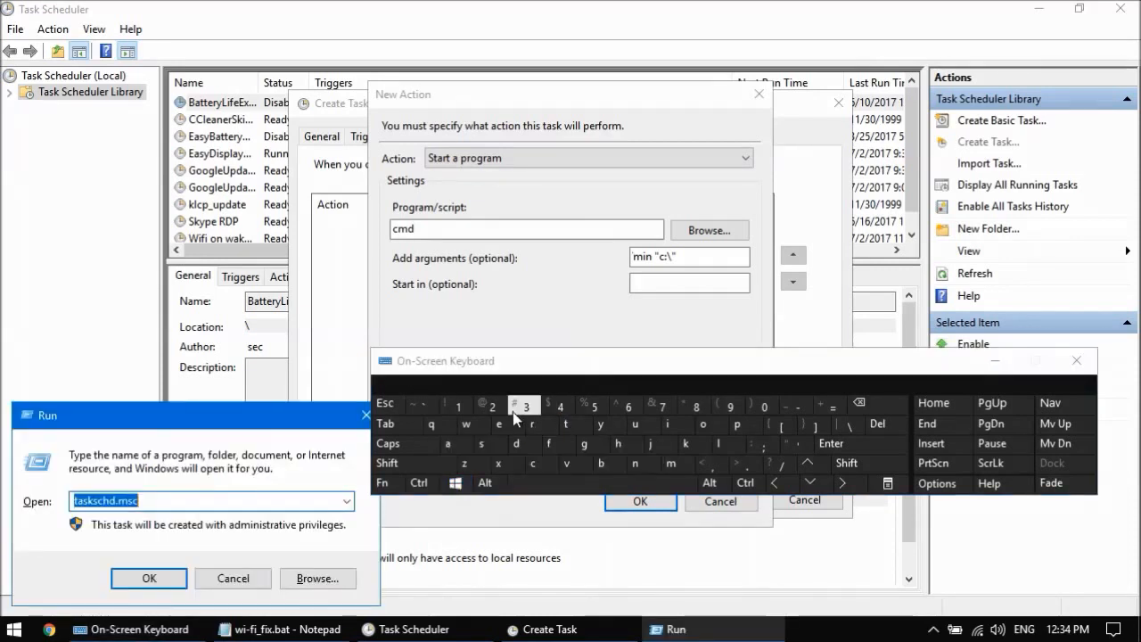
type("c:\\sc")
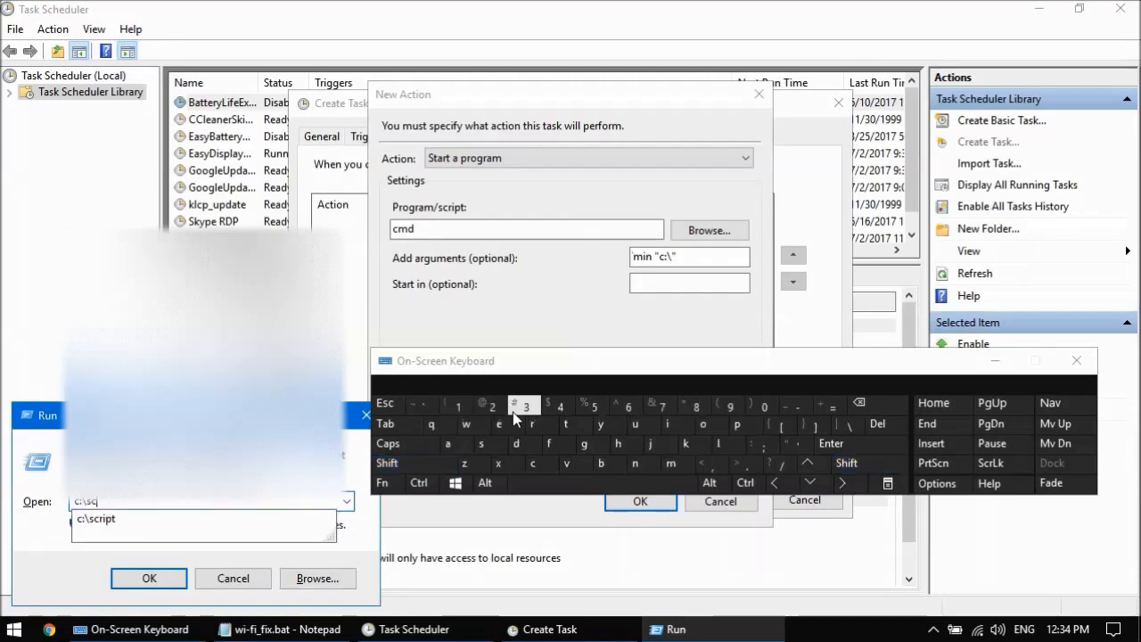
key("Down")
type("\\")
key("Down")
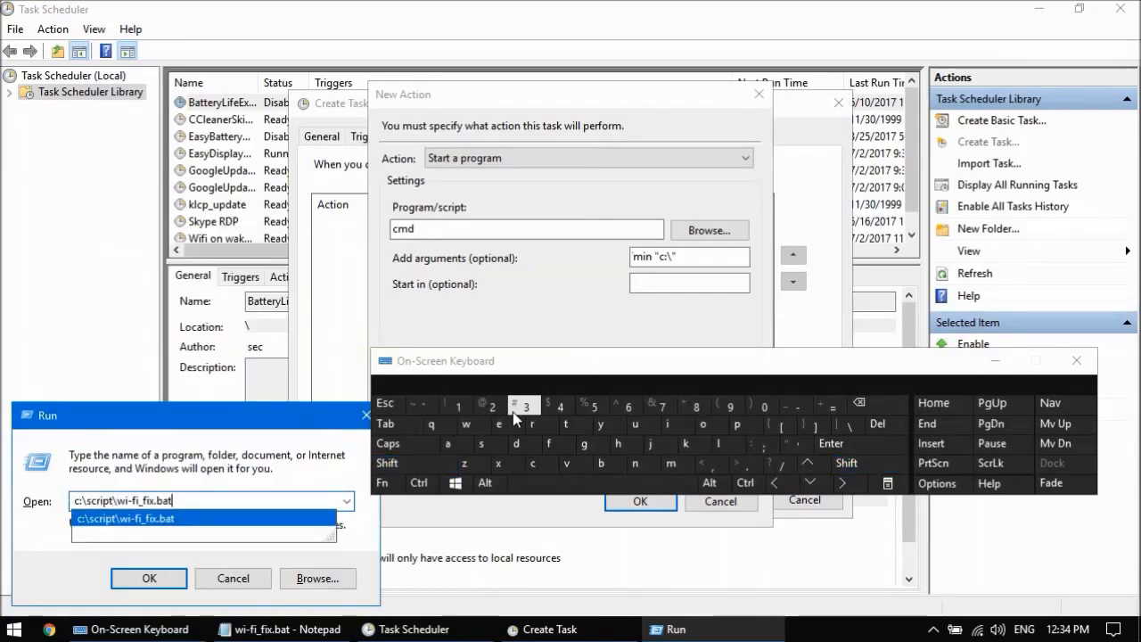
key("ctrl+a")
key("ctrl+x")
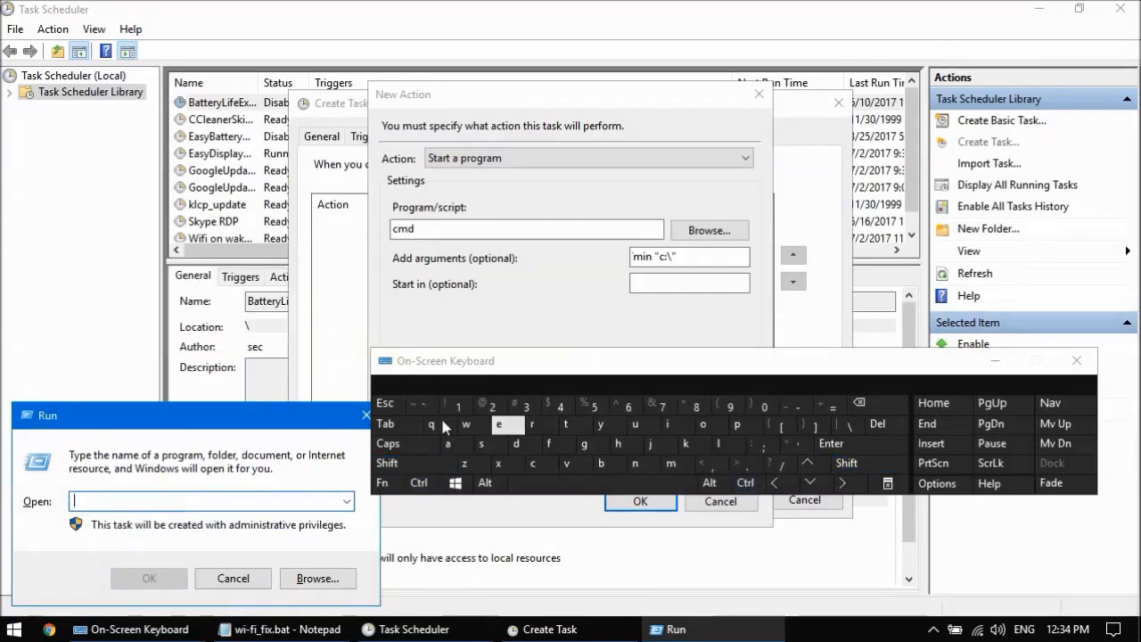
left_click(233, 577)
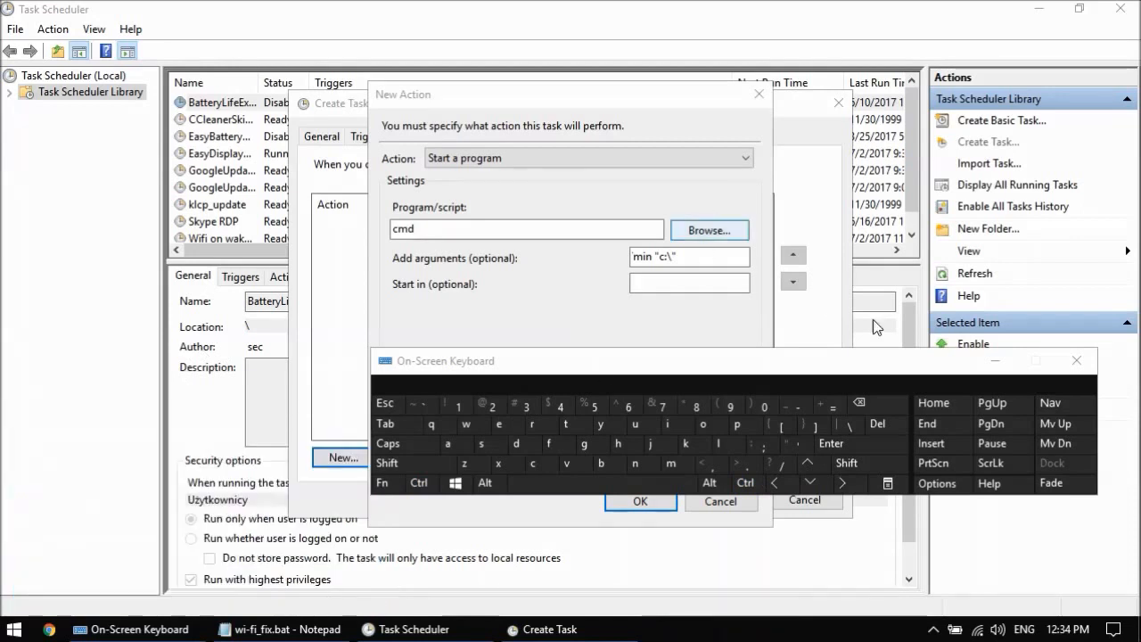
Step: Replace the partial path in the arguments with the pasted c:\script\wi-fi_fix.bat and select the whole argument text
left_click(995, 361)
left_click(672, 258)
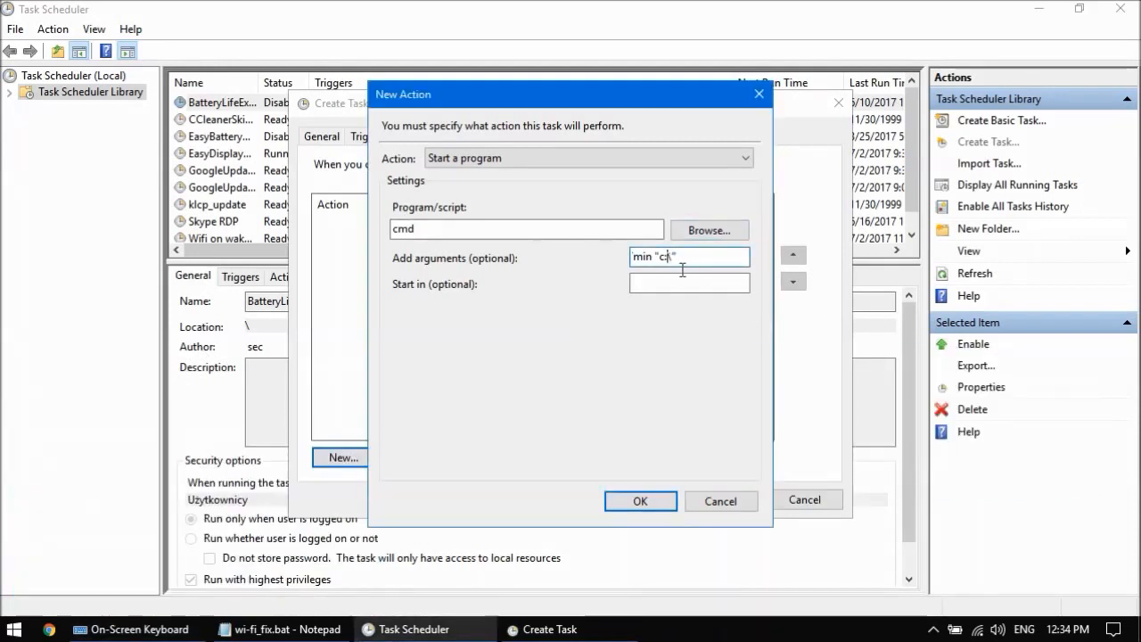
key("BackSpace")
key("BackSpace")
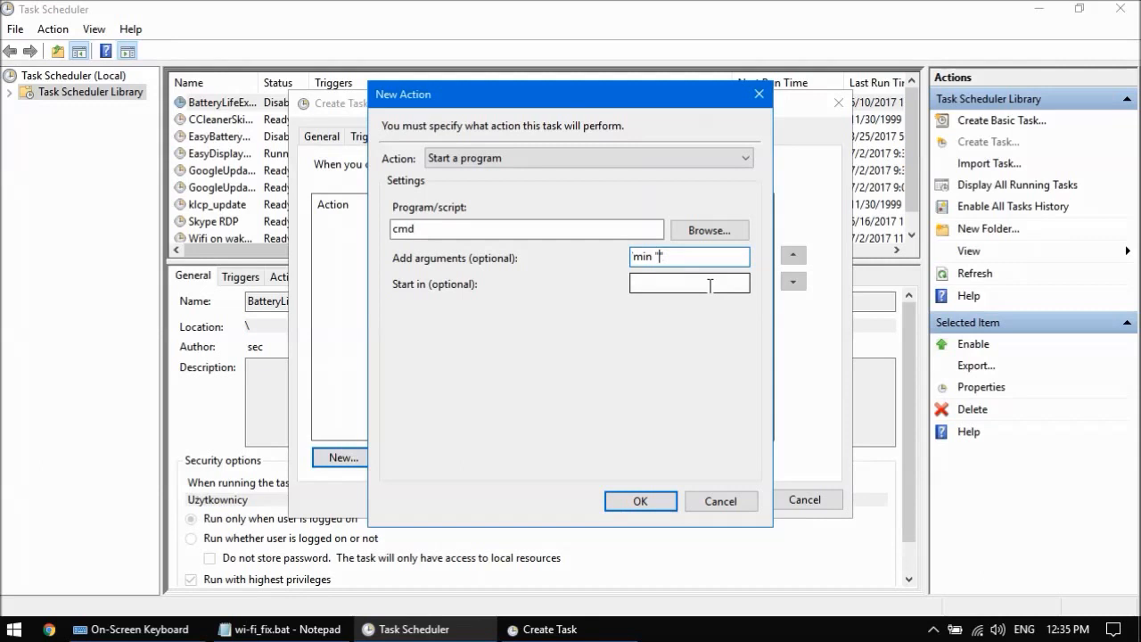
key("ctrl+v")
key("Home")
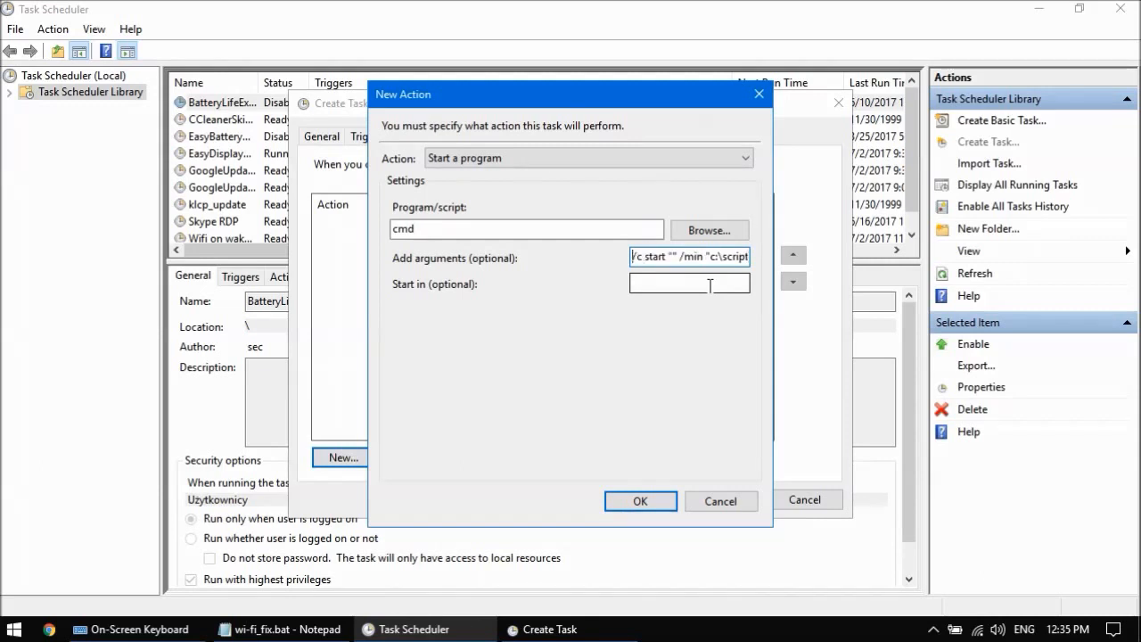
key("shift+End")
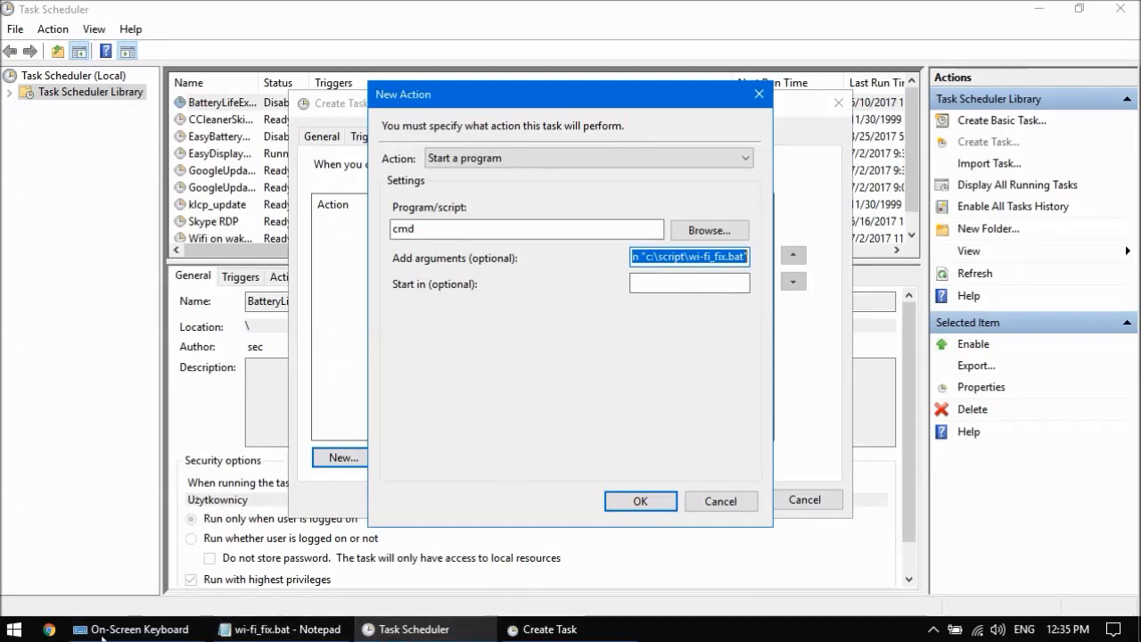
Step: Paste the full argument text into a new Notepad window to check it, then close it without saving
left_click(138, 632)
left_click(455, 482)
left_click(532, 424)
type("no")
key("Down")
key("Return")
key("ctrl+v")
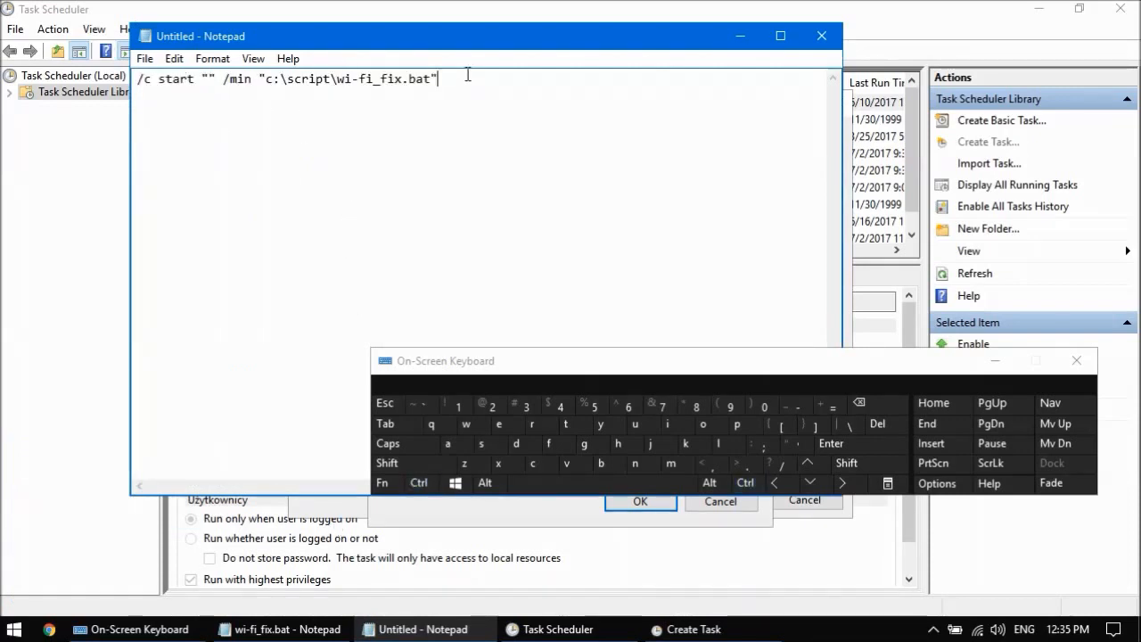
left_click_drag(439, 79, 431, 79)
left_click_drag(217, 79, 202, 79)
left_click(201, 101)
left_click(821, 36)
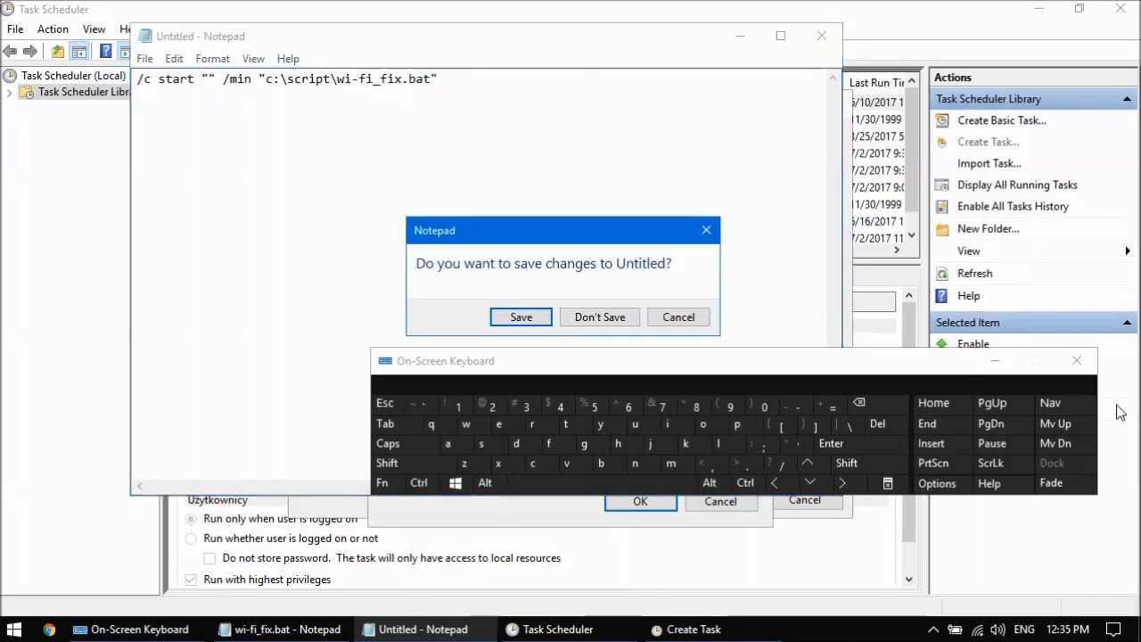
left_click(600, 317)
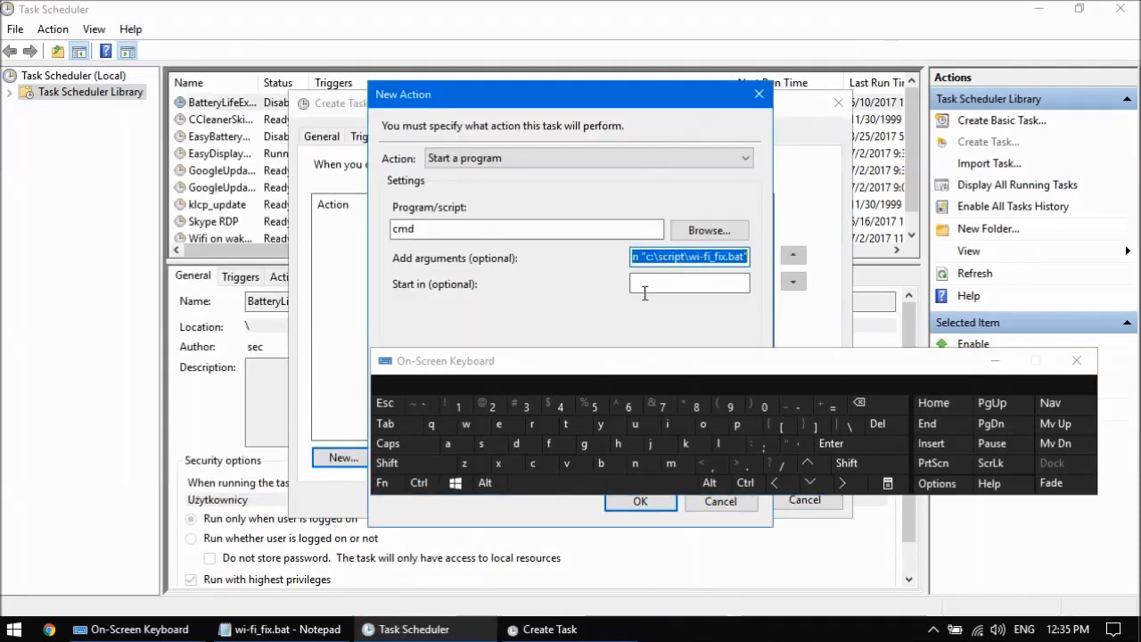
Step: Confirm the new action and turn off starting the task only when the computer is on AC power
left_click(996, 361)
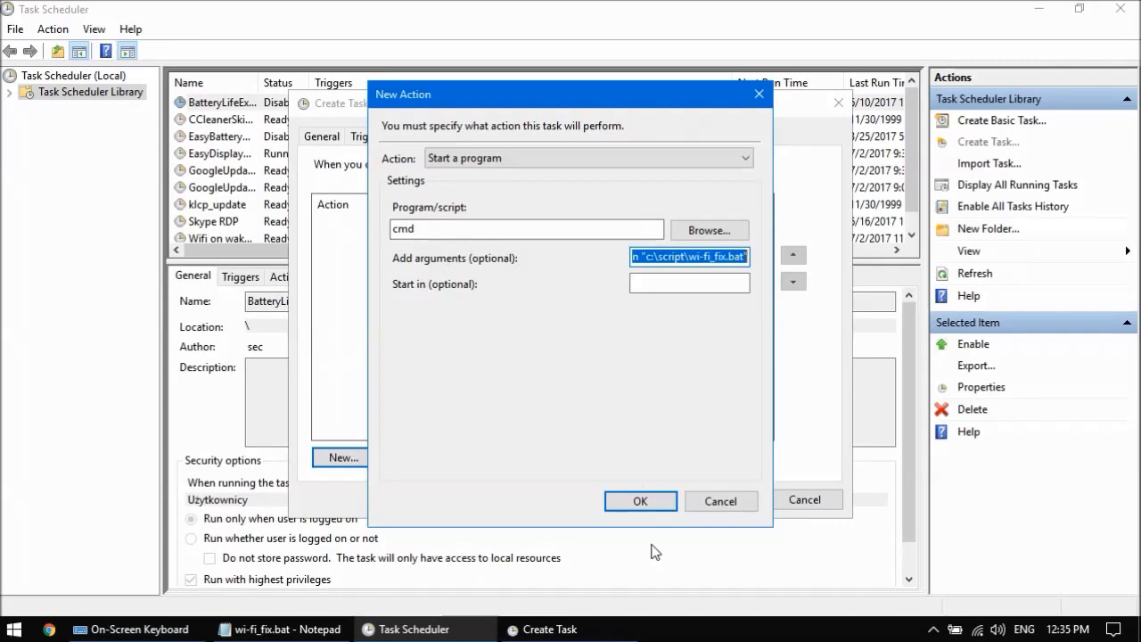
left_click(633, 504)
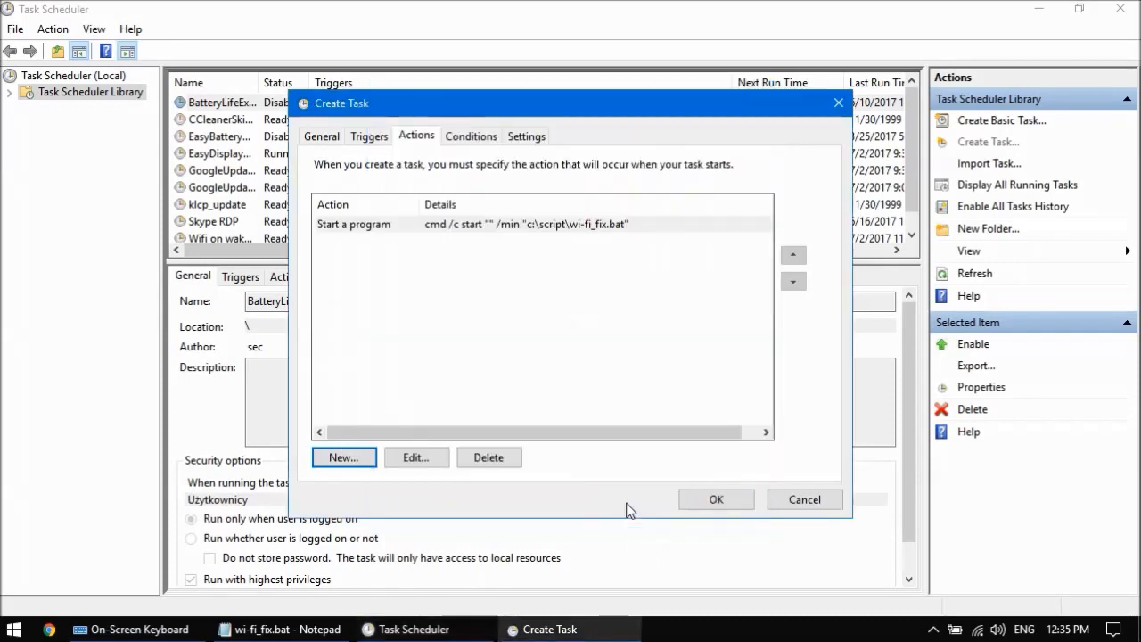
left_click(472, 138)
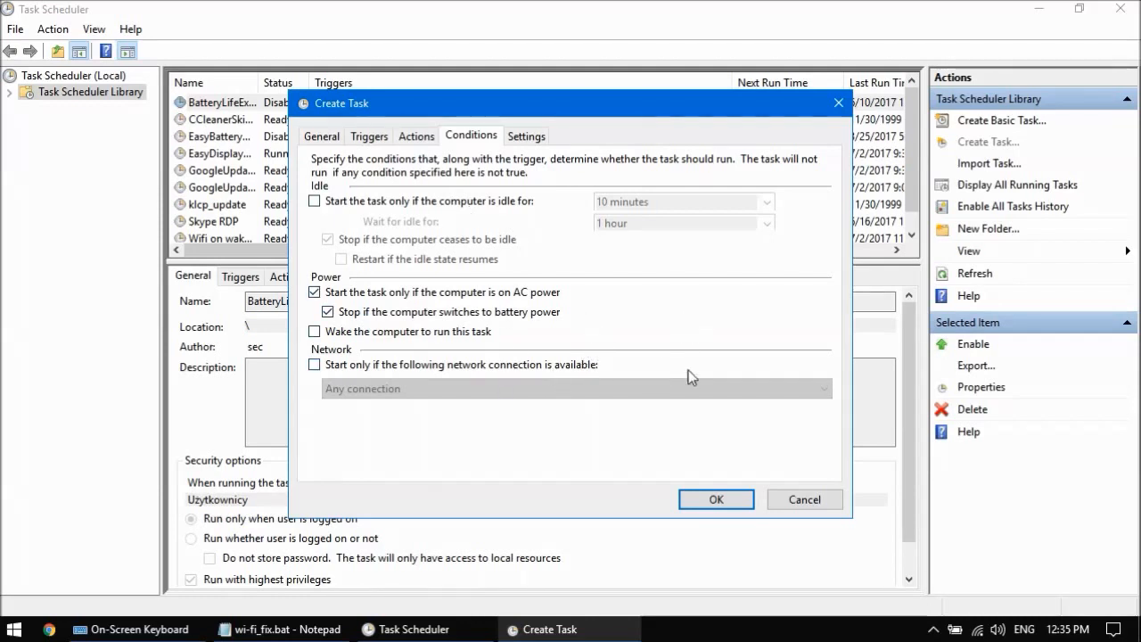
left_click(517, 294)
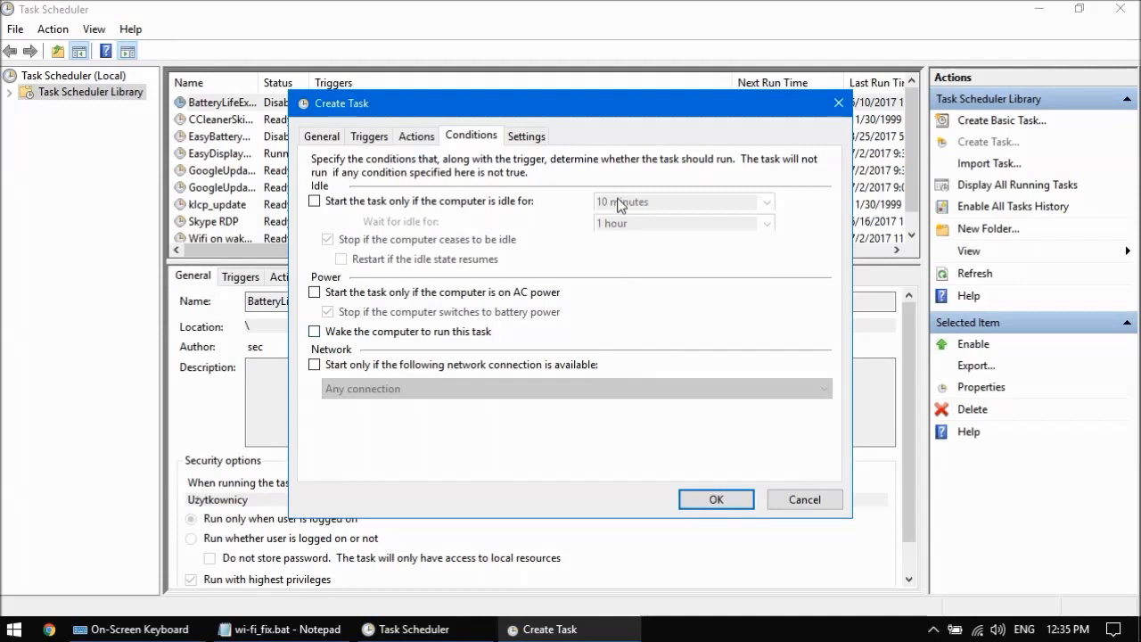
Step: Review the task's Settings and General tabs, then save the new task
left_click(525, 136)
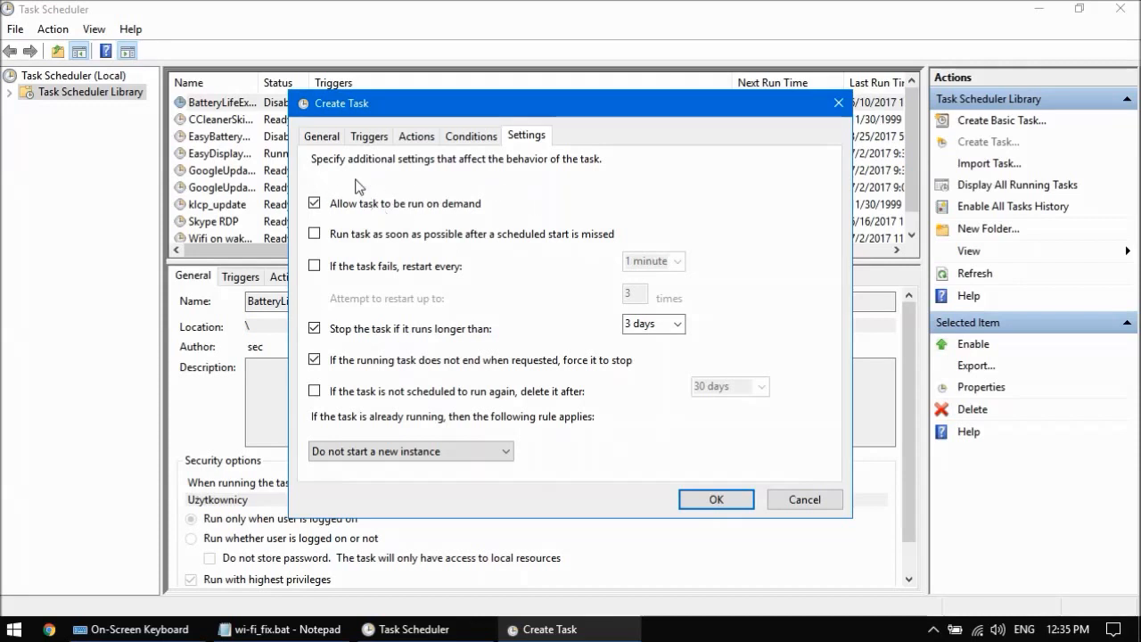
left_click(326, 140)
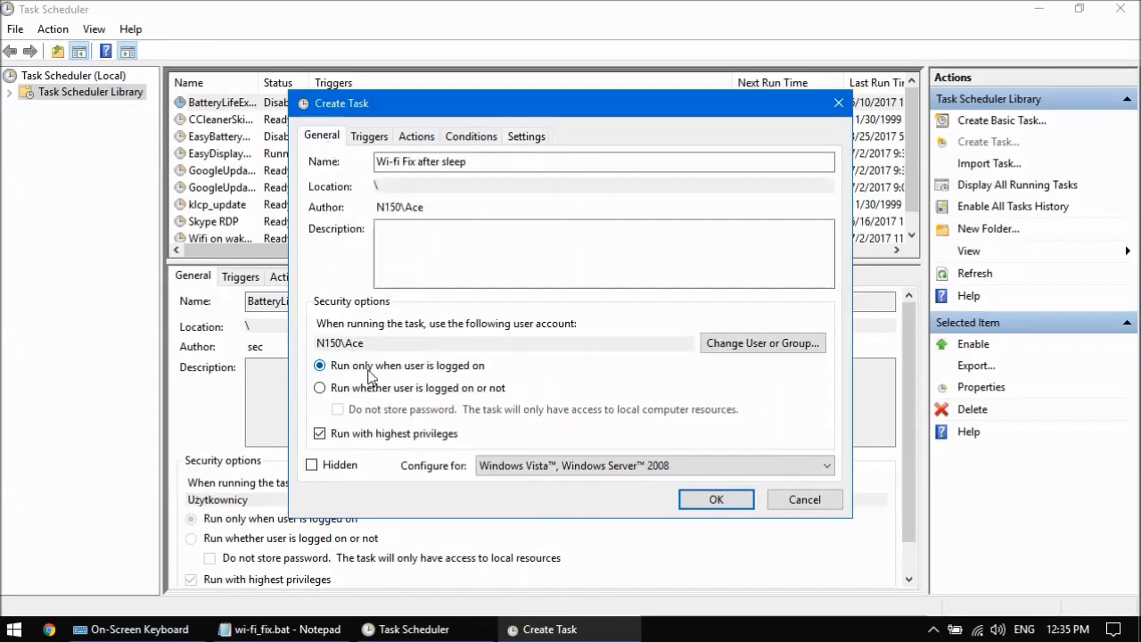
left_click(716, 499)
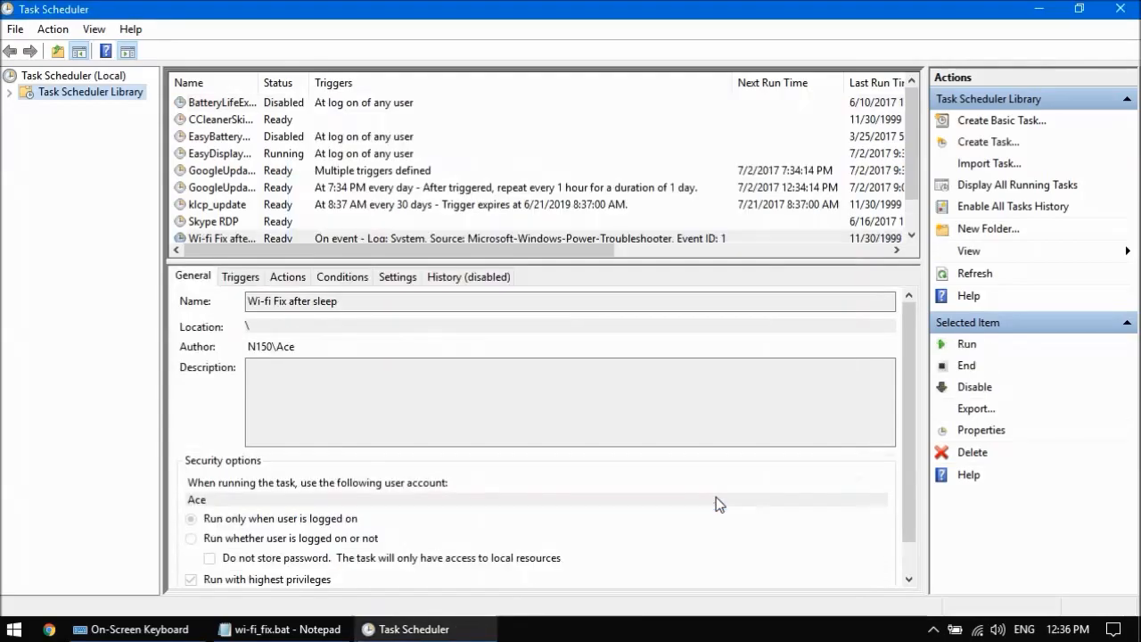